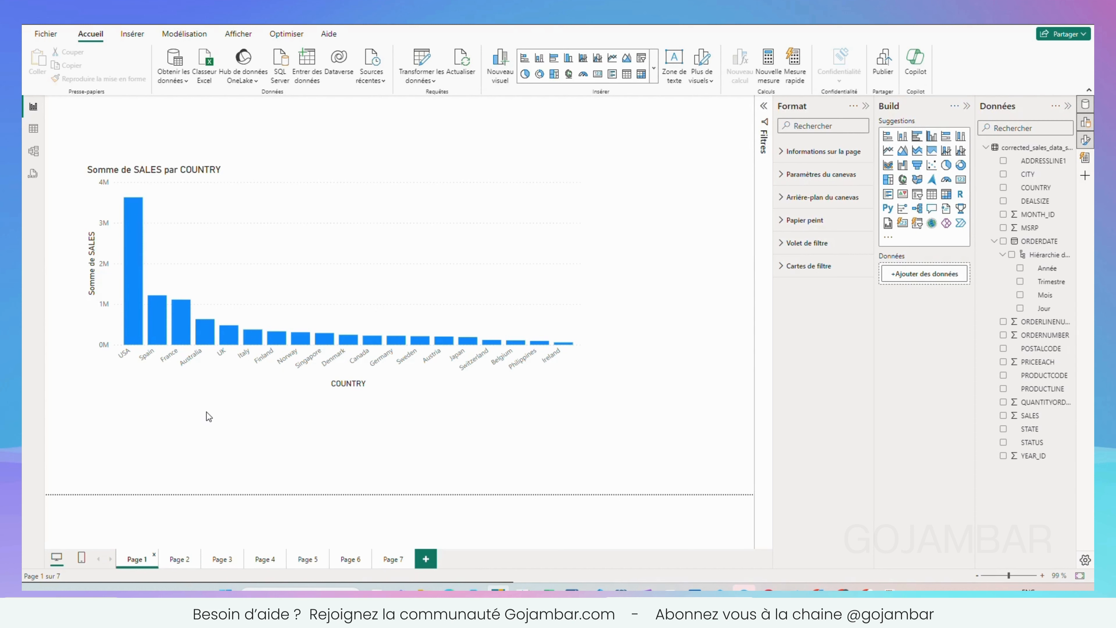
Add a new report page after Page 7 and name it KPI.
{"action": "left_click", "coordinate": [394, 559]}
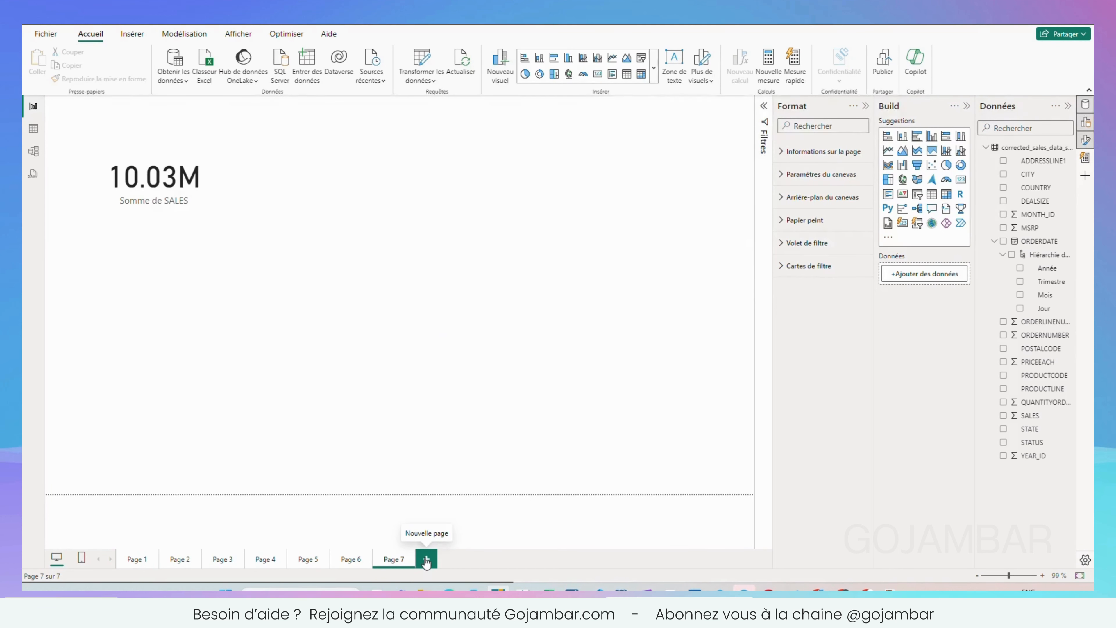
{"action": "left_click", "coordinate": [427, 561]}
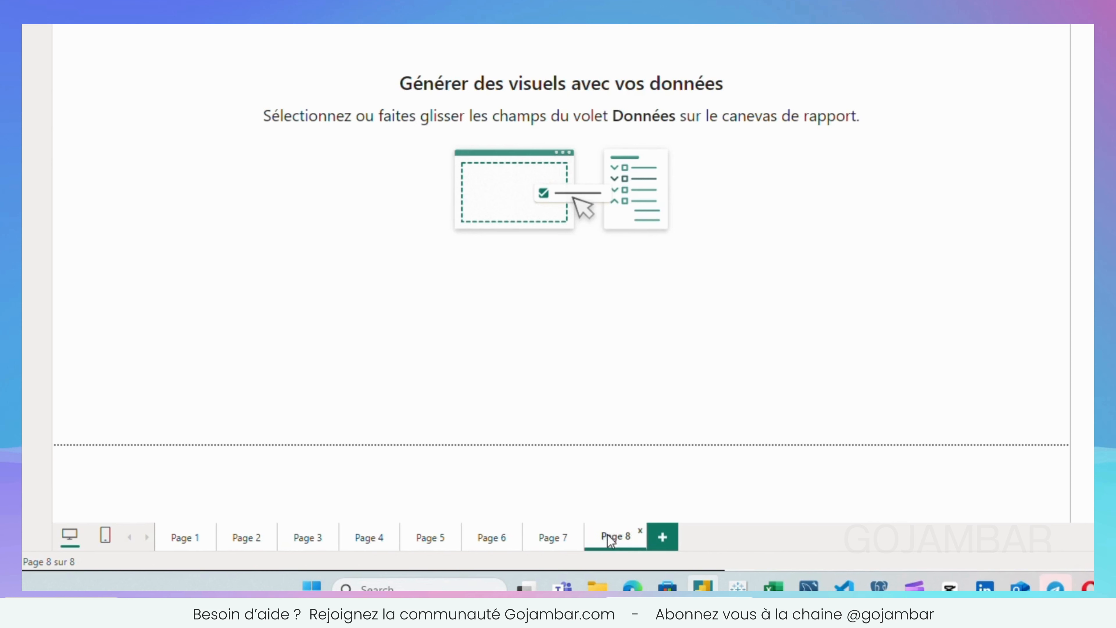
{"action": "double_click", "coordinate": [609, 537]}
{"action": "type", "text": "KPI"}
{"action": "key", "text": "Return"}
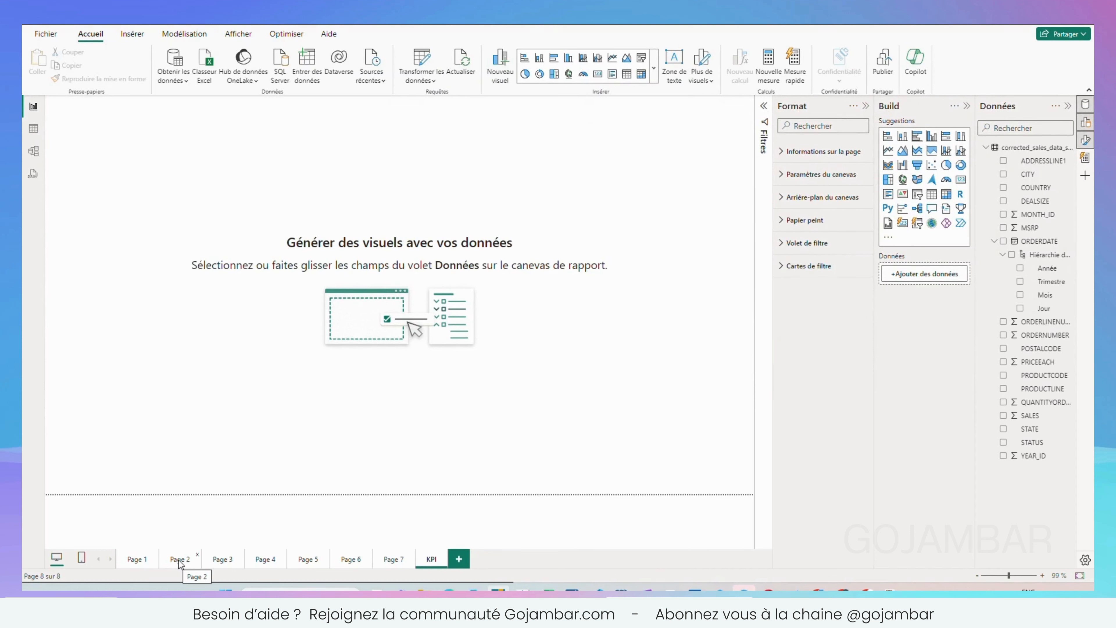
Set the SALES summary of the monthly line chart on Page 2 to Somme.
{"action": "left_click", "coordinate": [179, 559]}
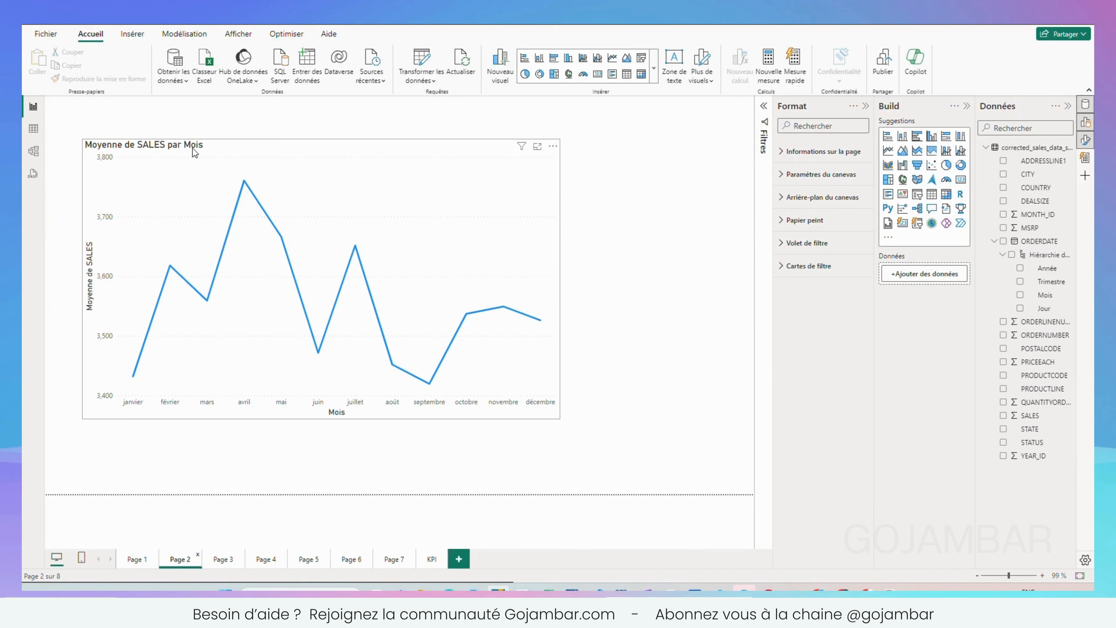
{"action": "left_click", "coordinate": [161, 147]}
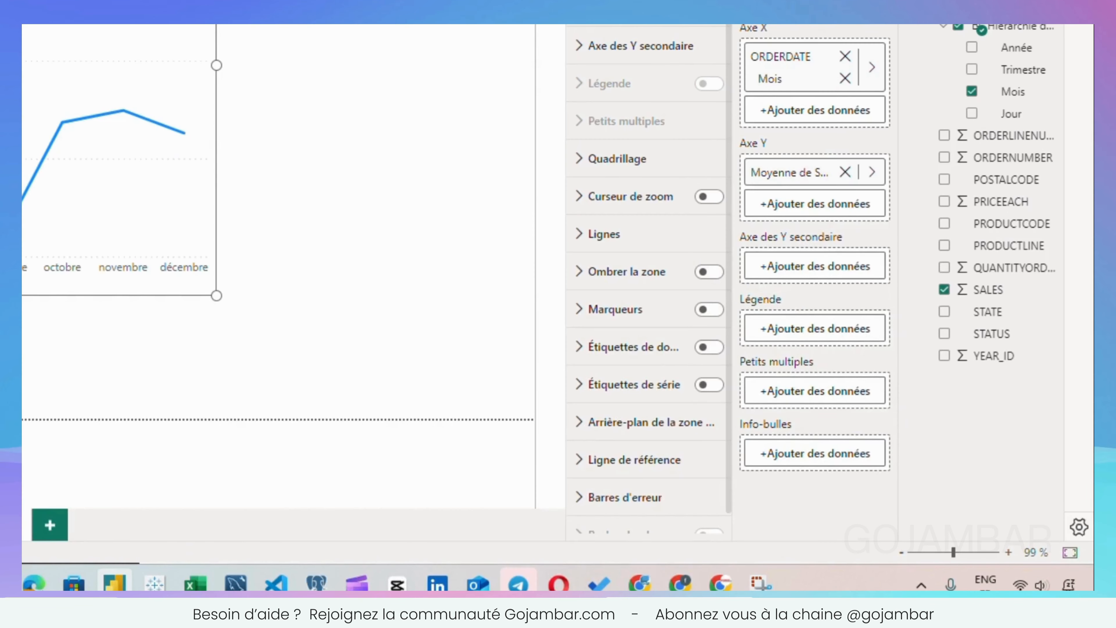
{"action": "left_click", "coordinate": [830, 176]}
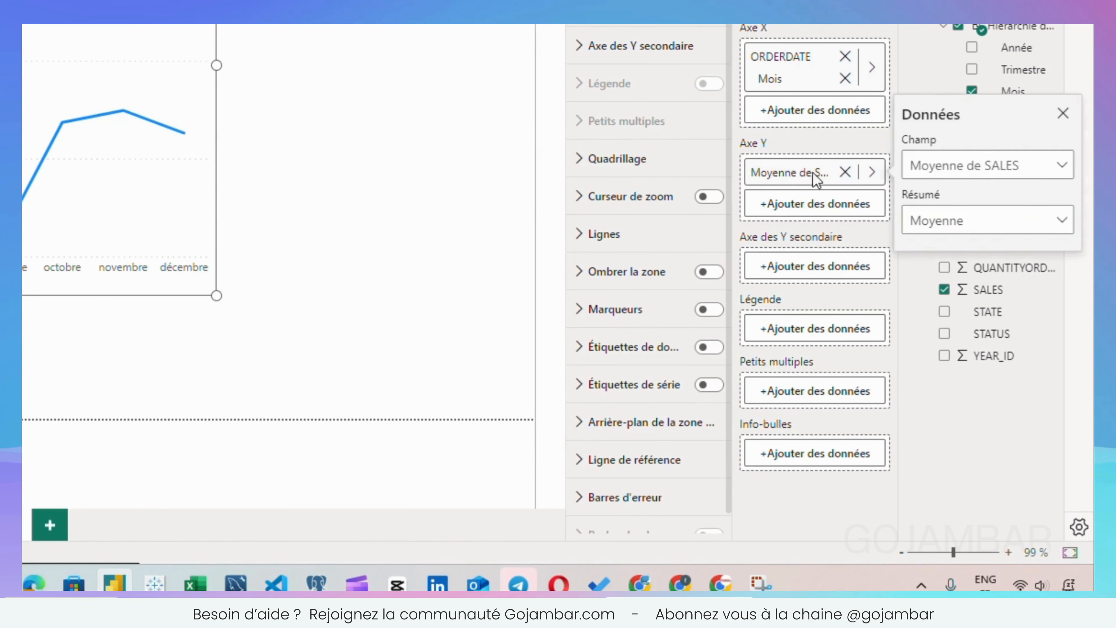
{"action": "left_click", "coordinate": [1044, 222]}
{"action": "left_click", "coordinate": [948, 283]}
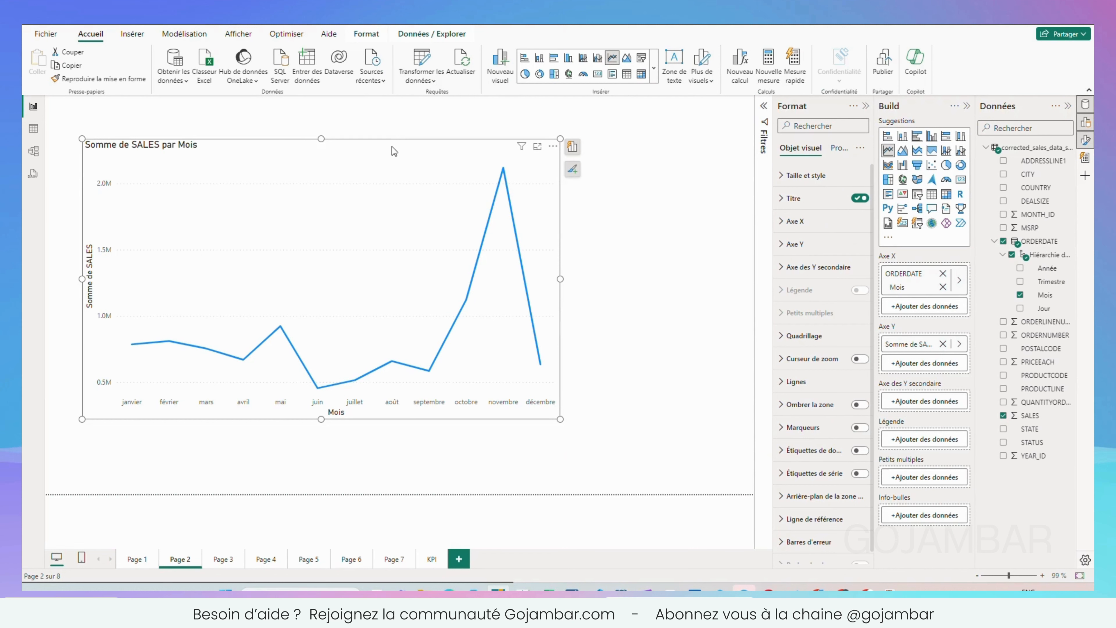
Copy the monthly sales line chart from Page 2 and paste it onto the KPI page.
{"action": "key", "text": "ctrl+c"}
{"action": "left_click", "coordinate": [431, 559]}
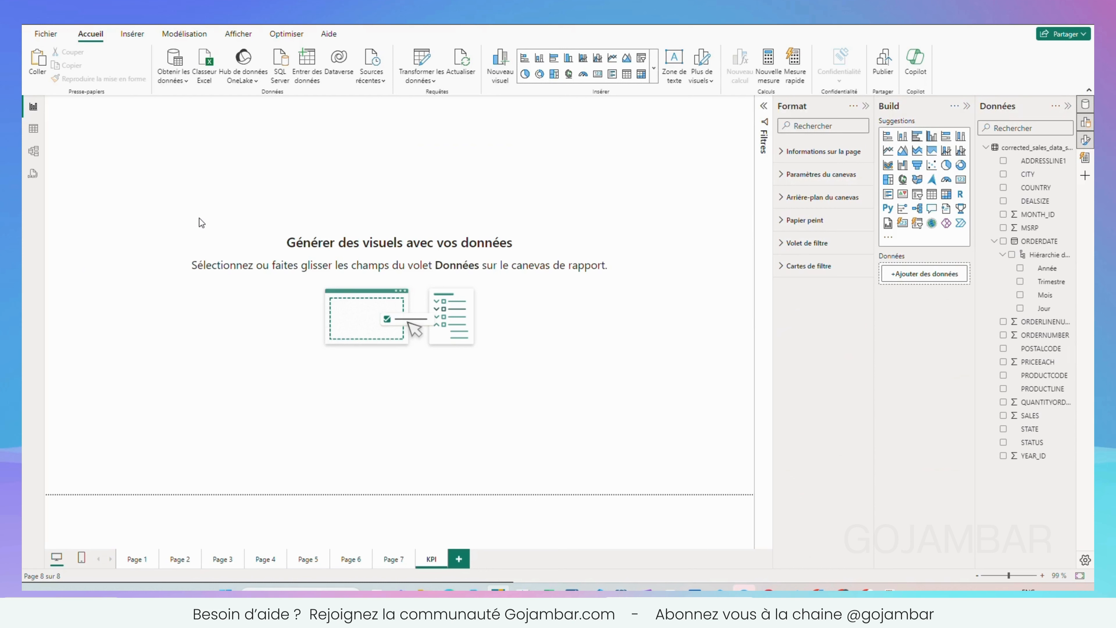
{"action": "key", "text": "ctrl+v"}
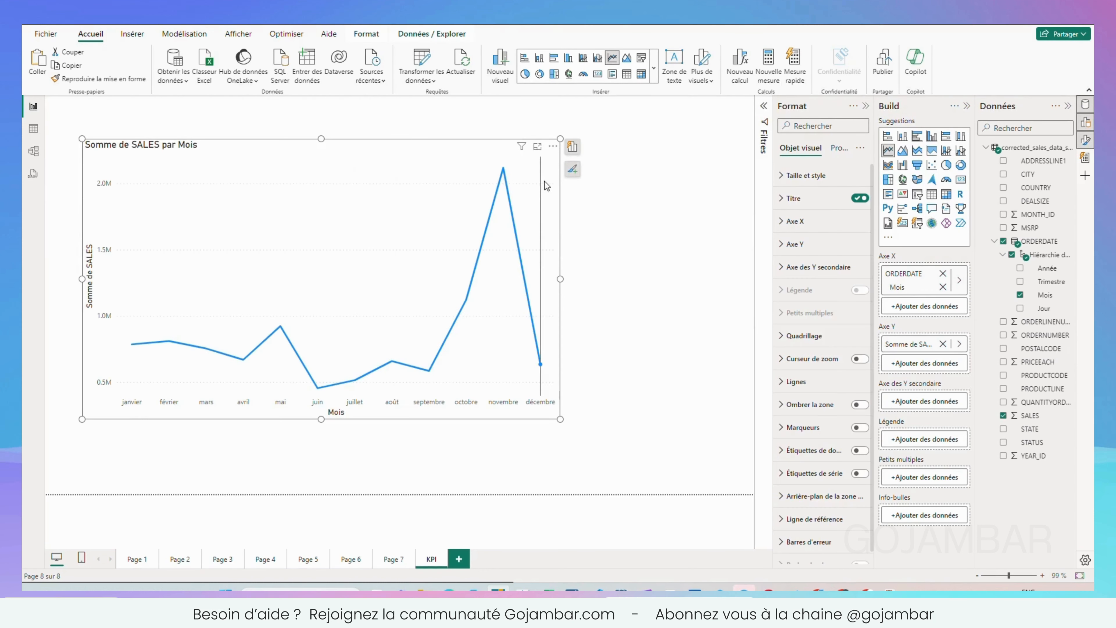
Shrink the pasted monthly chart to under half the page width and place it near the canvas's left edge.
{"action": "left_click_drag", "start_coordinate": [560, 139], "coordinate": [385, 222]}
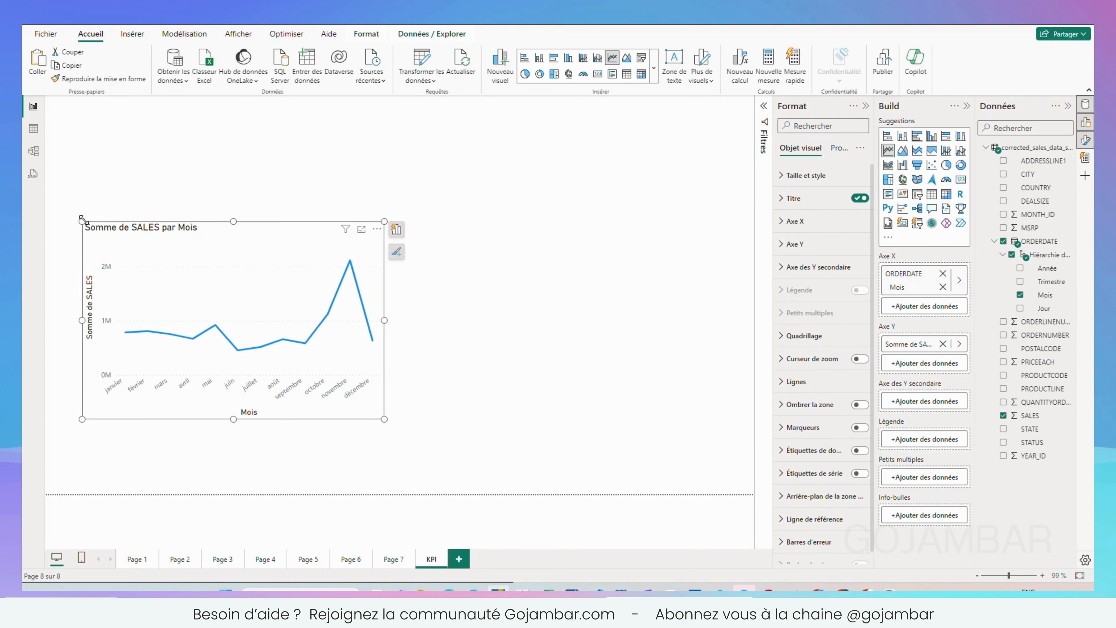
{"action": "left_click_drag", "start_coordinate": [83, 220], "coordinate": [95, 252]}
{"action": "left_click_drag", "start_coordinate": [217, 261], "coordinate": [184, 262]}
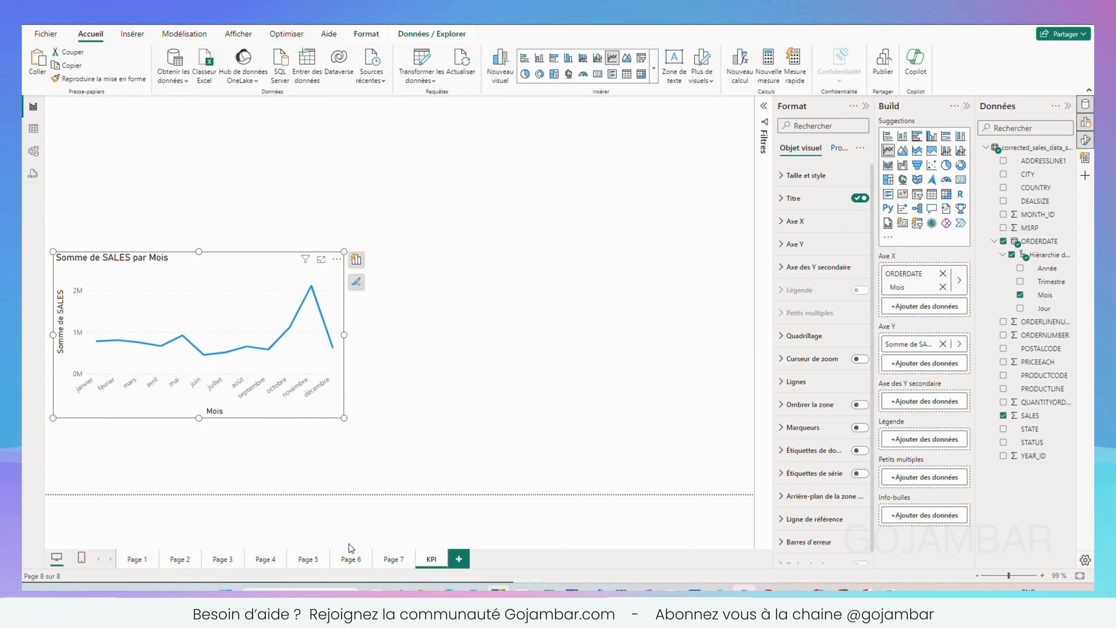
{"action": "left_click_drag", "start_coordinate": [230, 262], "coordinate": [233, 235]}
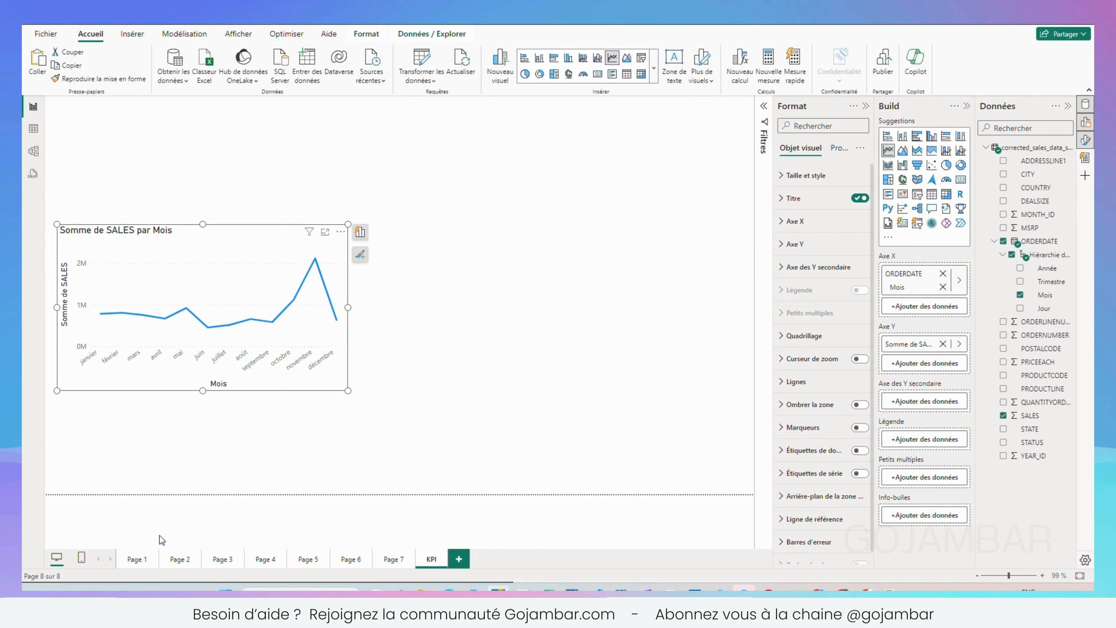
Look through the existing charts on Pages 1 to 5.
{"action": "left_click", "coordinate": [175, 560]}
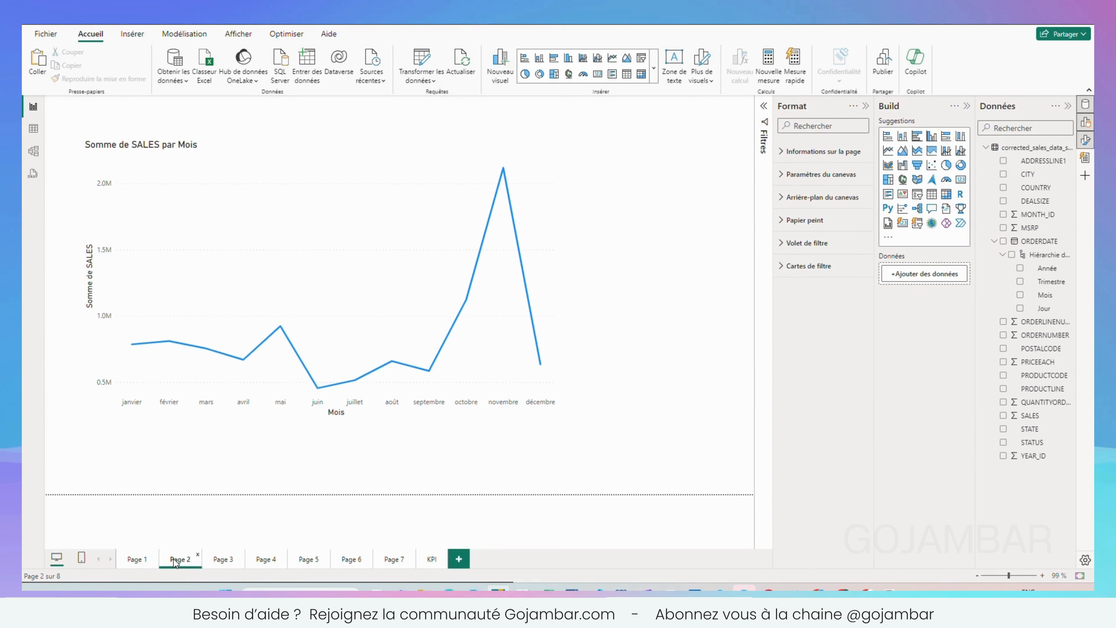
{"action": "left_click", "coordinate": [130, 564]}
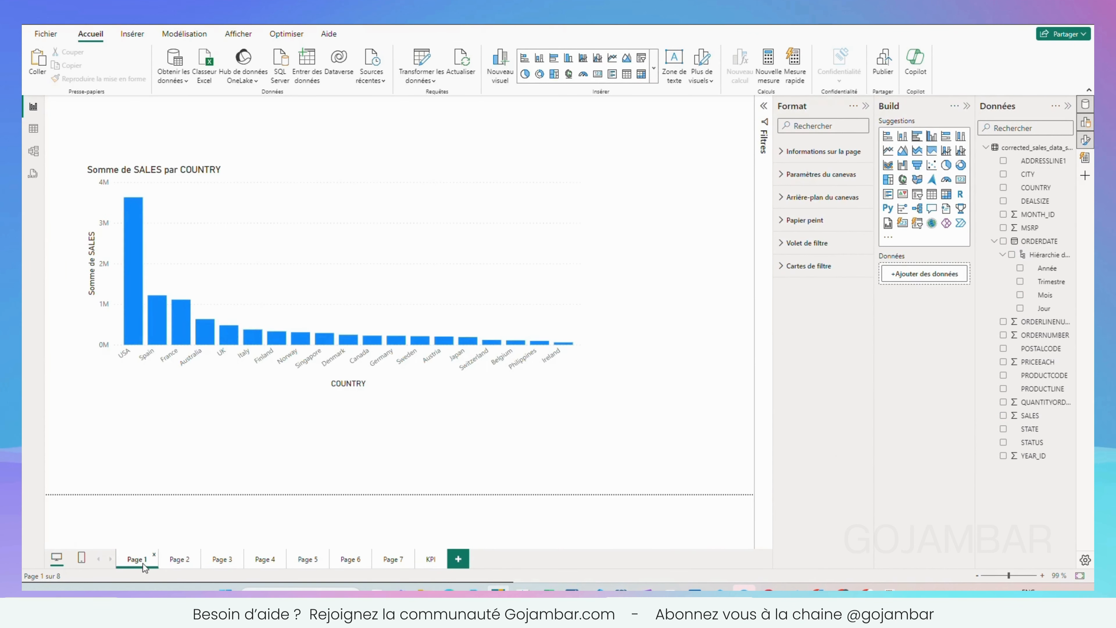
{"action": "left_click", "coordinate": [221, 561]}
{"action": "left_click", "coordinate": [272, 565]}
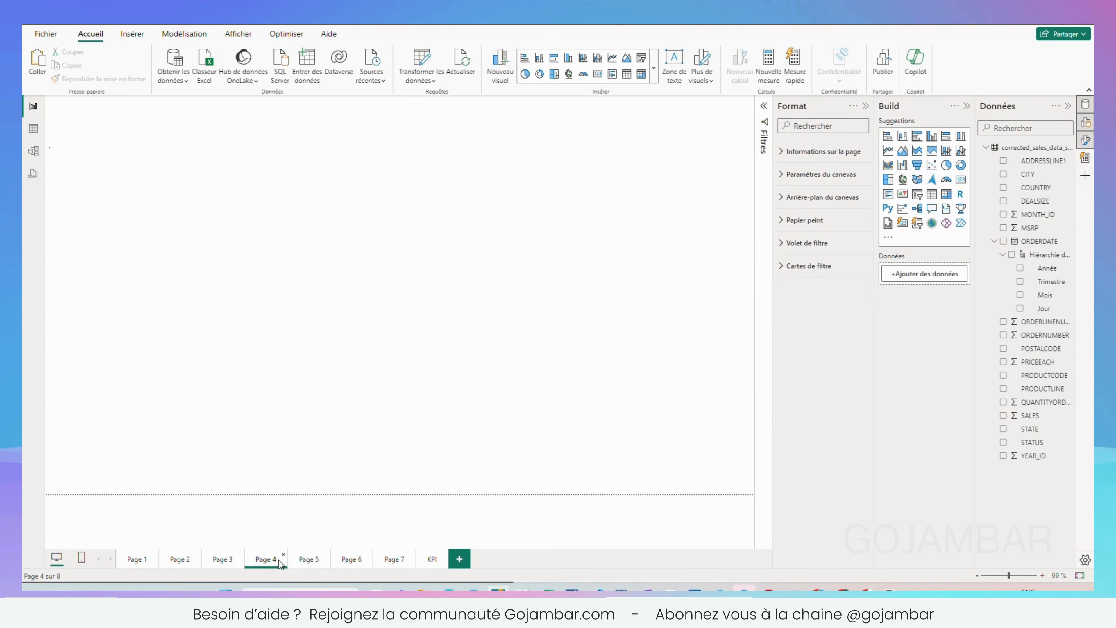
{"action": "left_click", "coordinate": [327, 565]}
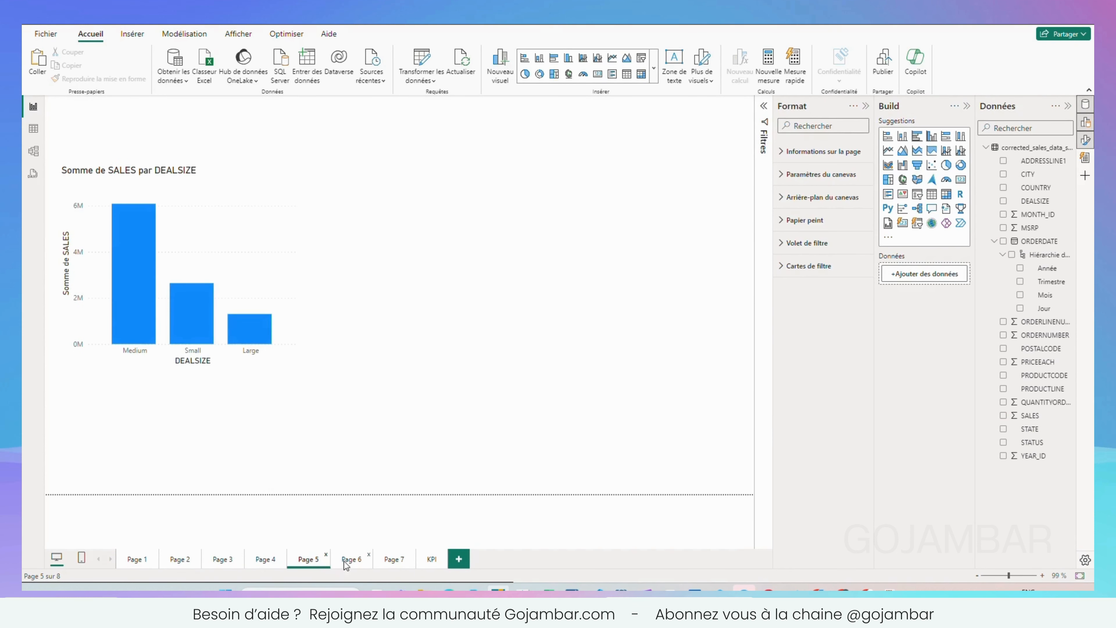
{"action": "left_click", "coordinate": [132, 562]}
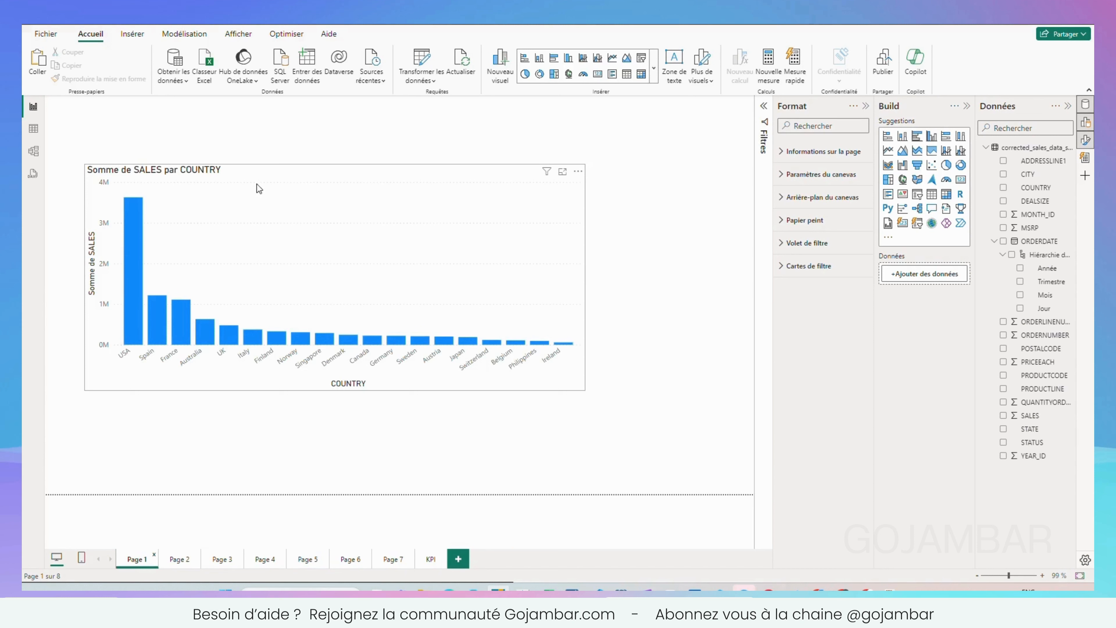
Return to the KPI page and move the monthly sales chart up to the canvas's upper left area.
{"action": "left_click", "coordinate": [428, 562]}
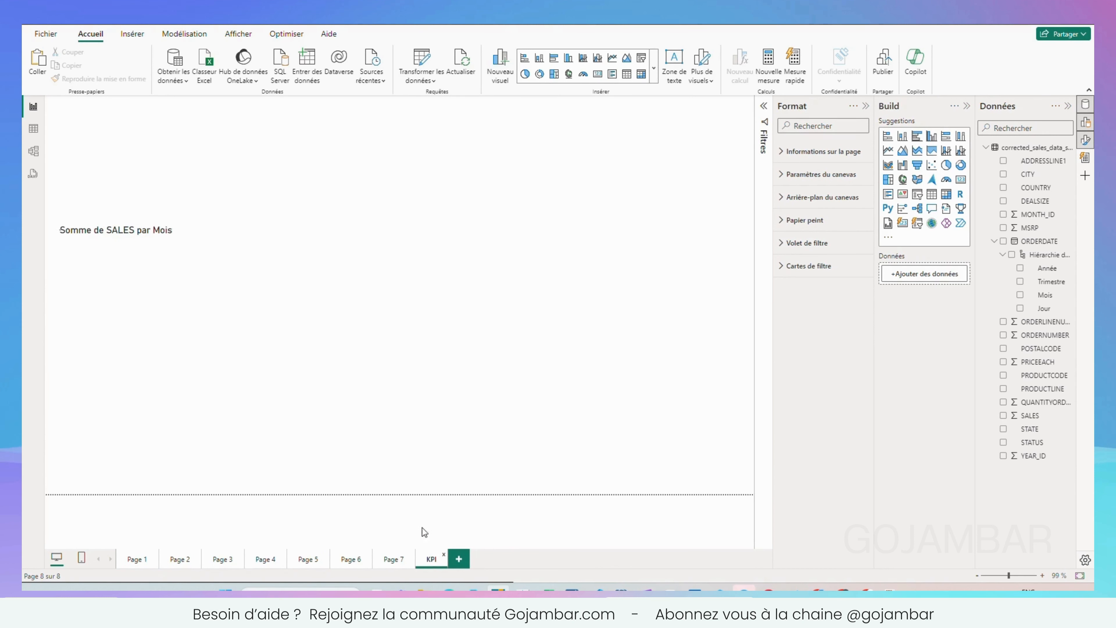
{"action": "left_click_drag", "start_coordinate": [227, 228], "coordinate": [233, 151]}
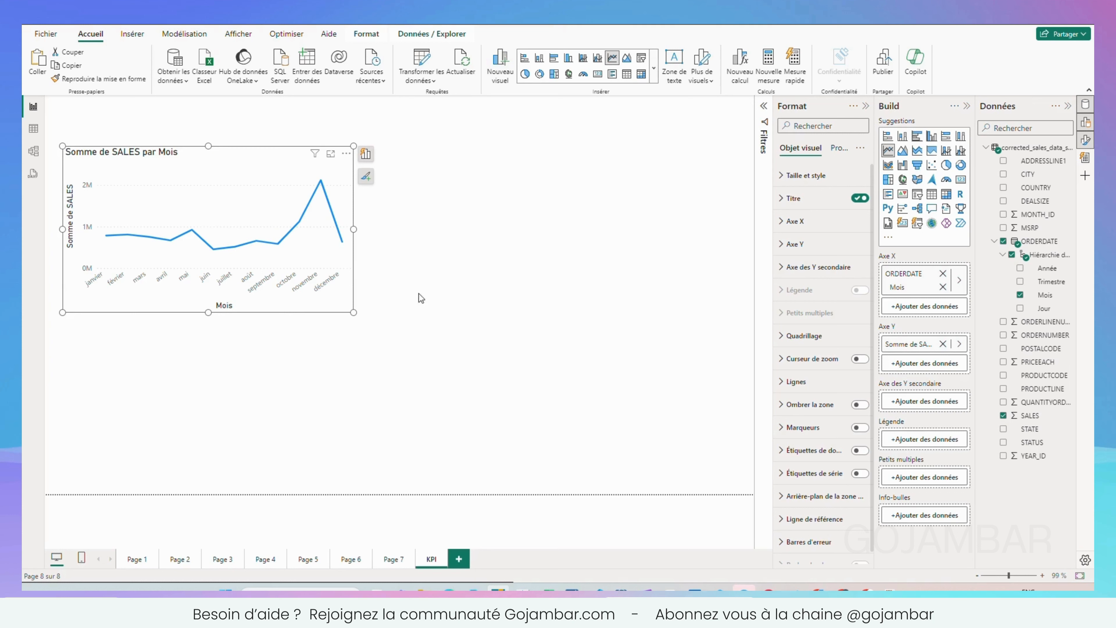
{"action": "left_click", "coordinate": [449, 303]}
Duplicate the monthly sales line chart on the KPI page and place the copy to the right of the original.
{"action": "left_click", "coordinate": [223, 154]}
{"action": "left_click", "coordinate": [424, 267]}
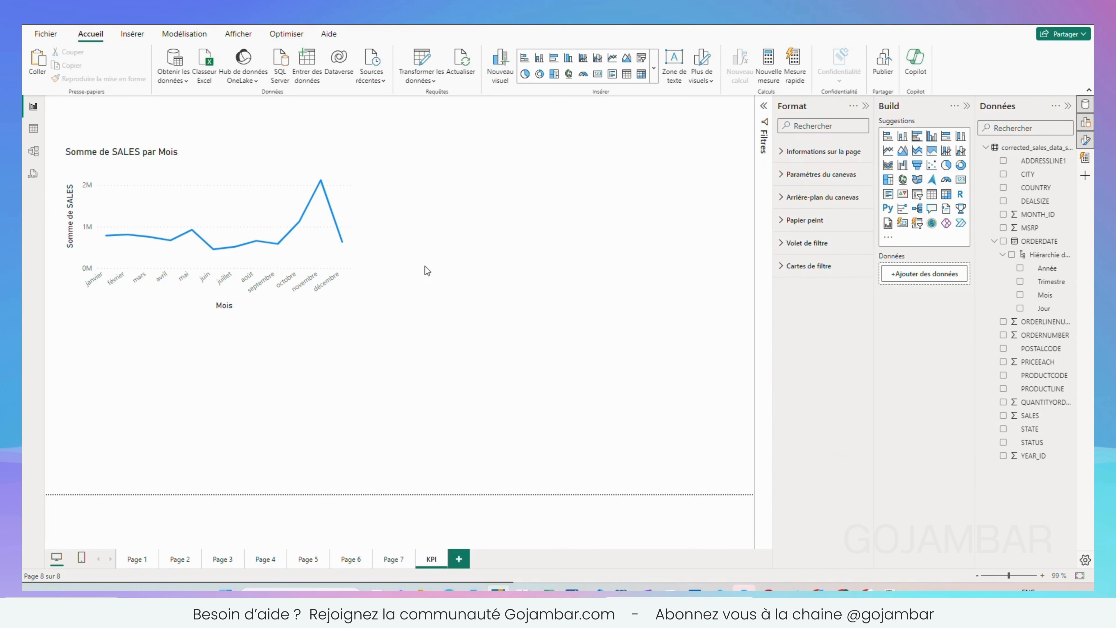
{"action": "key", "text": "ctrl+v"}
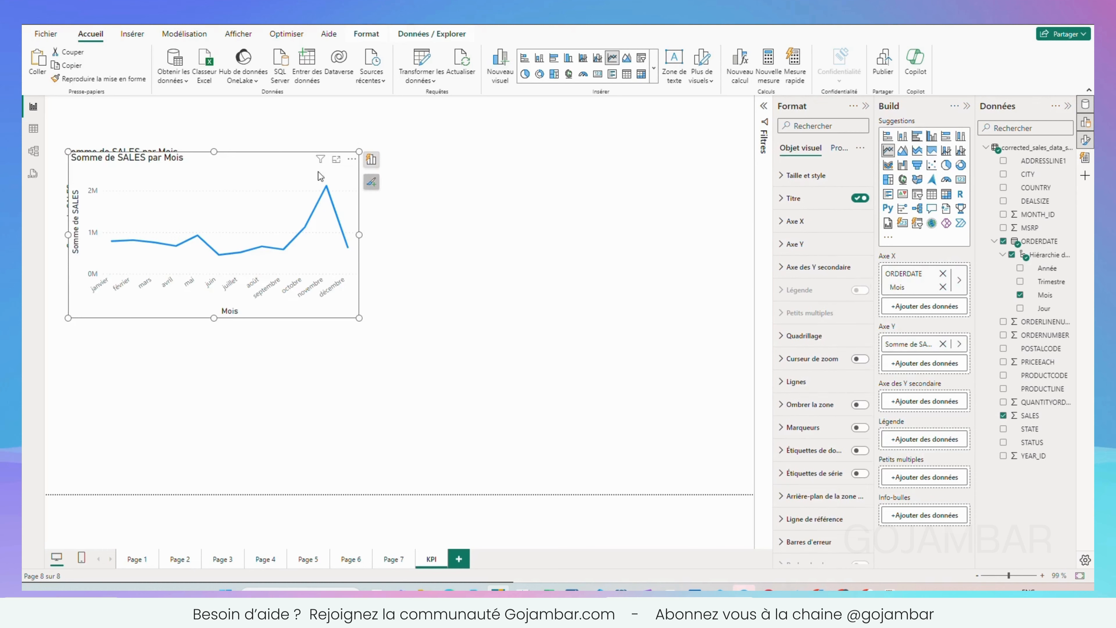
{"action": "left_click_drag", "start_coordinate": [219, 161], "coordinate": [203, 352]}
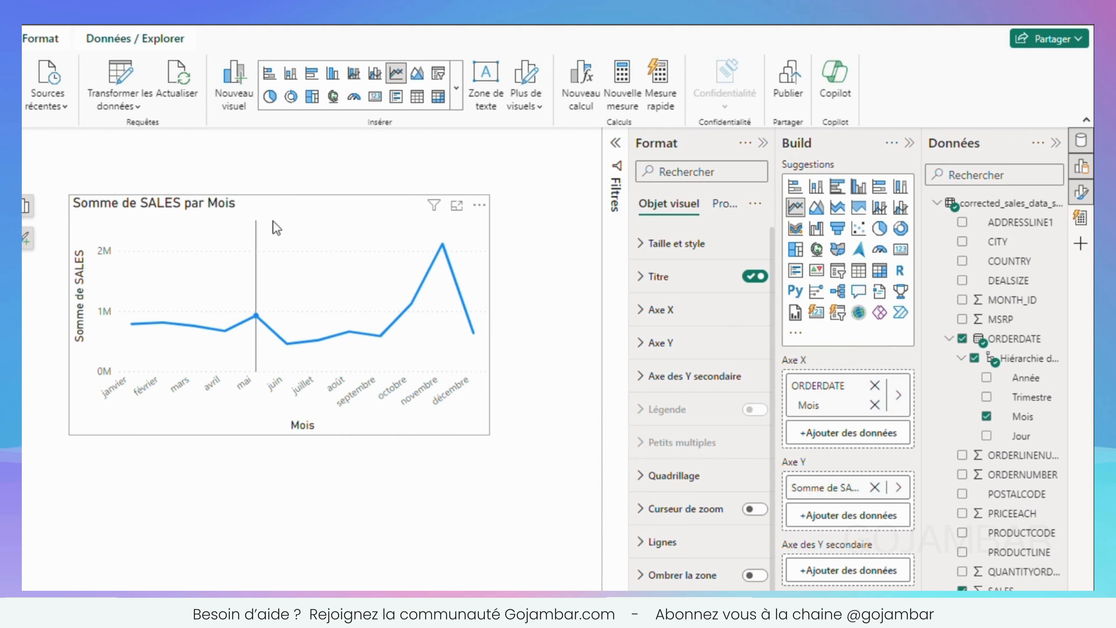
{"action": "left_click", "coordinate": [267, 241]}
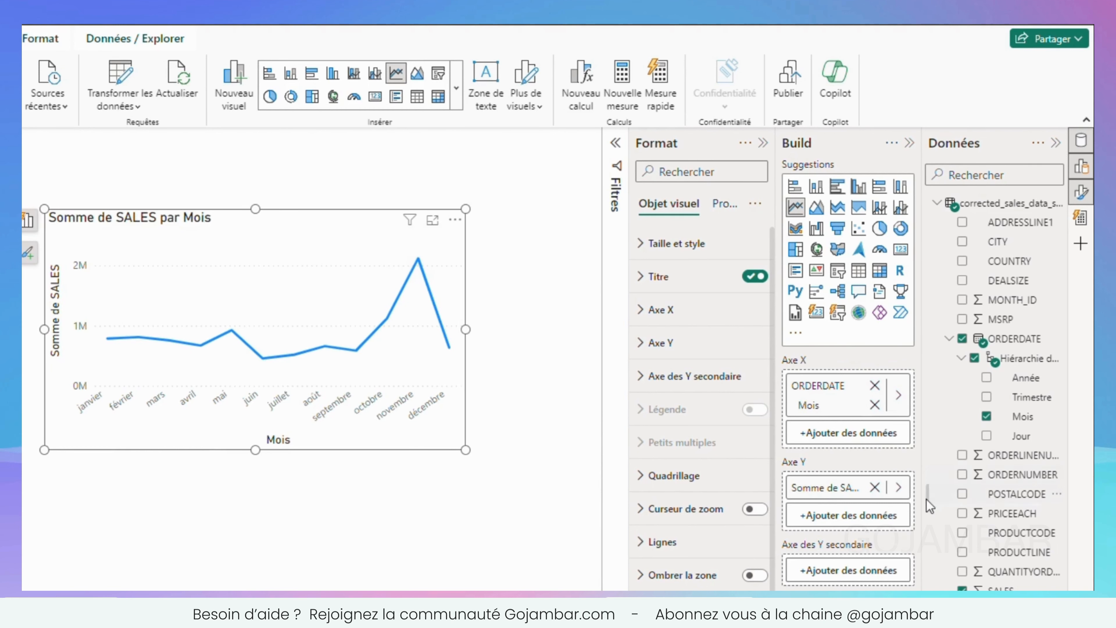
Make the duplicate chart show sales by Année instead of Mois and convert it to a stacked column chart beside the monthly one.
{"action": "left_click", "coordinate": [988, 418]}
{"action": "left_click", "coordinate": [988, 379]}
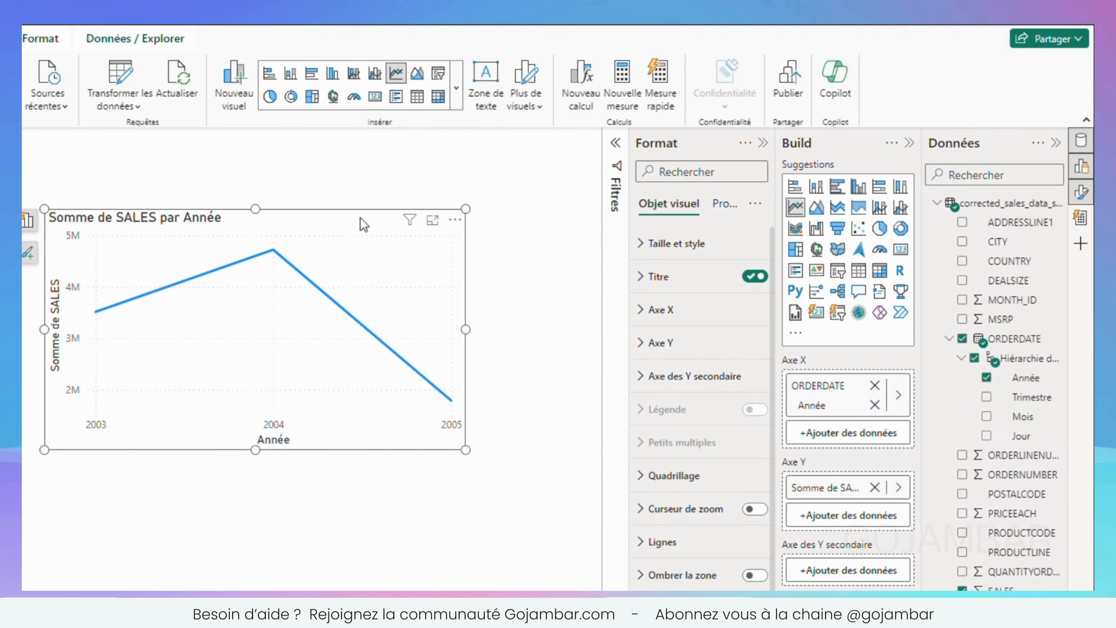
{"action": "left_click_drag", "start_coordinate": [364, 219], "coordinate": [384, 241]}
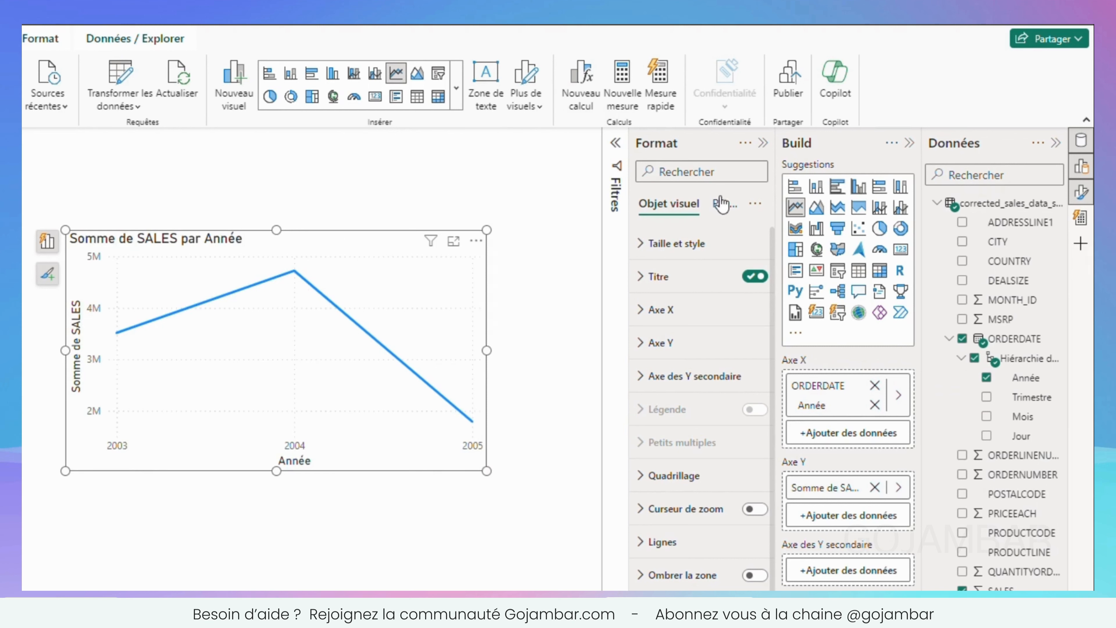
{"action": "left_click", "coordinate": [816, 186]}
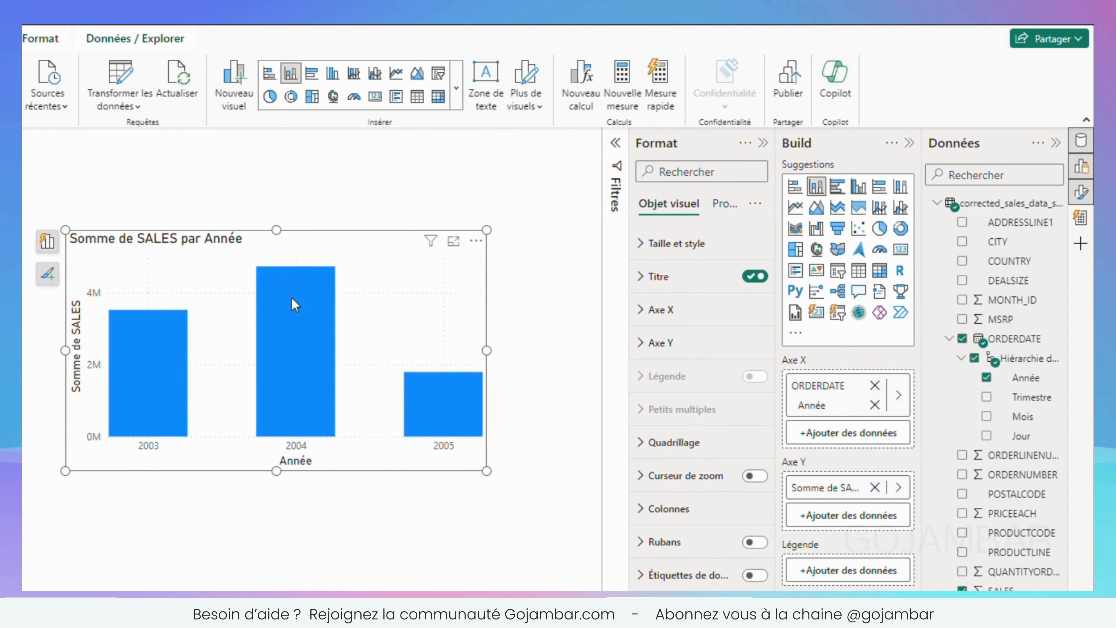
{"action": "left_click_drag", "start_coordinate": [316, 252], "coordinate": [342, 234]}
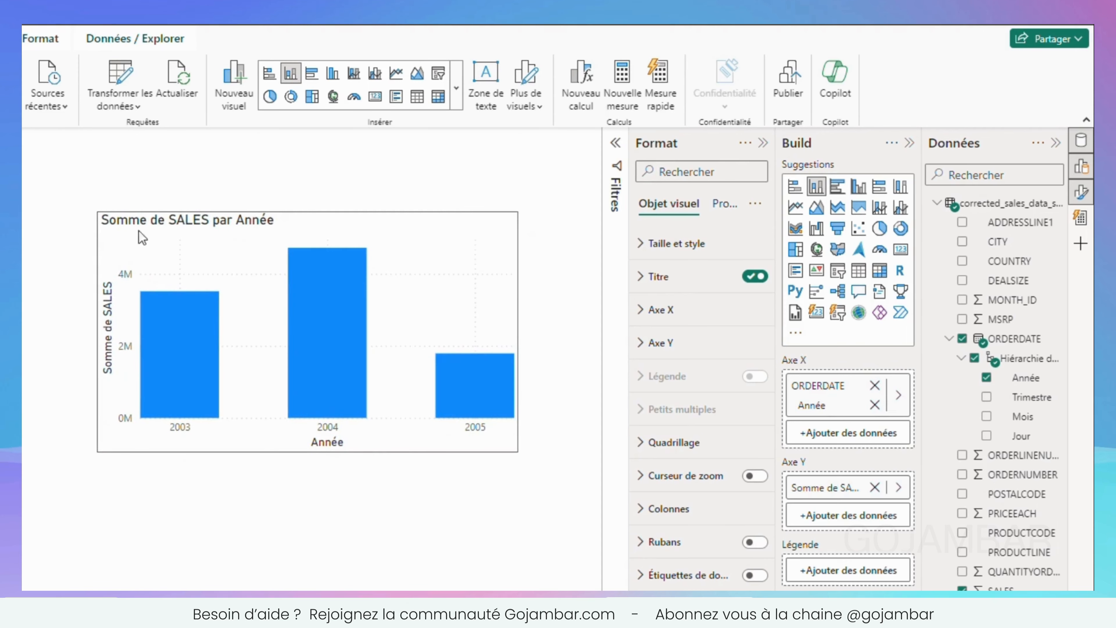
Widen the monthly sales line chart until it nearly reaches the yearly column chart.
{"action": "left_click", "coordinate": [229, 172]}
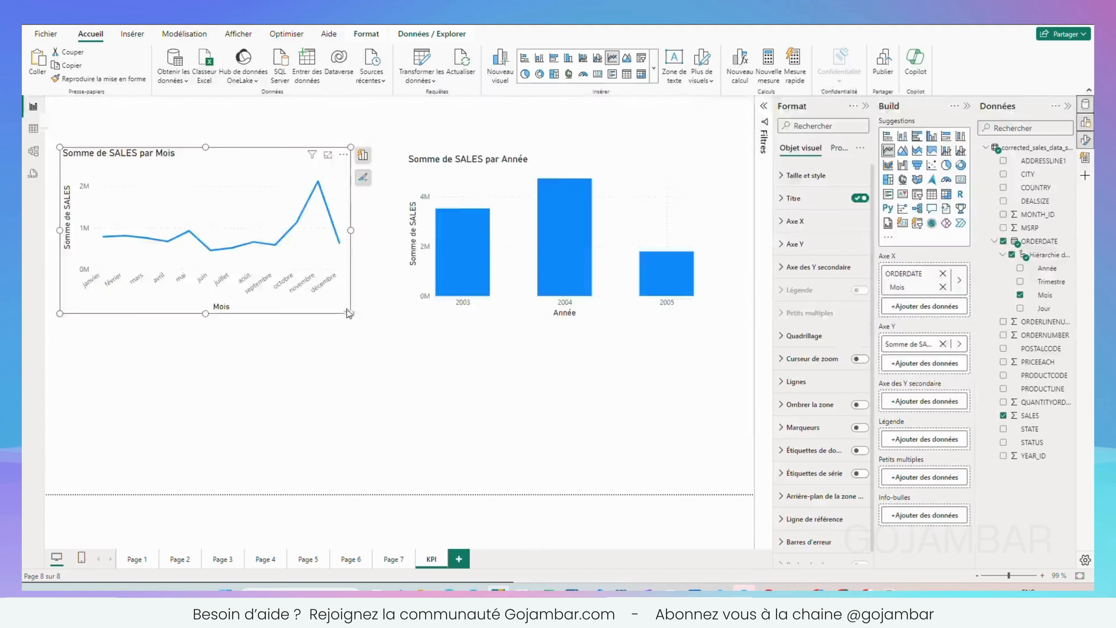
{"action": "left_click_drag", "start_coordinate": [348, 310], "coordinate": [390, 314]}
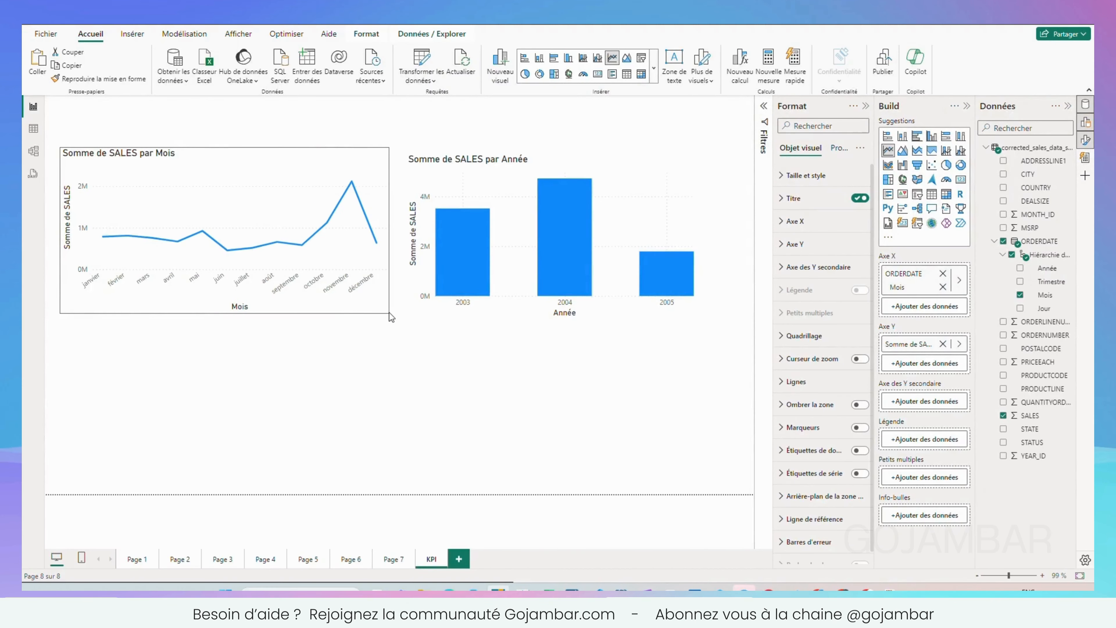
{"action": "left_click", "coordinate": [431, 311]}
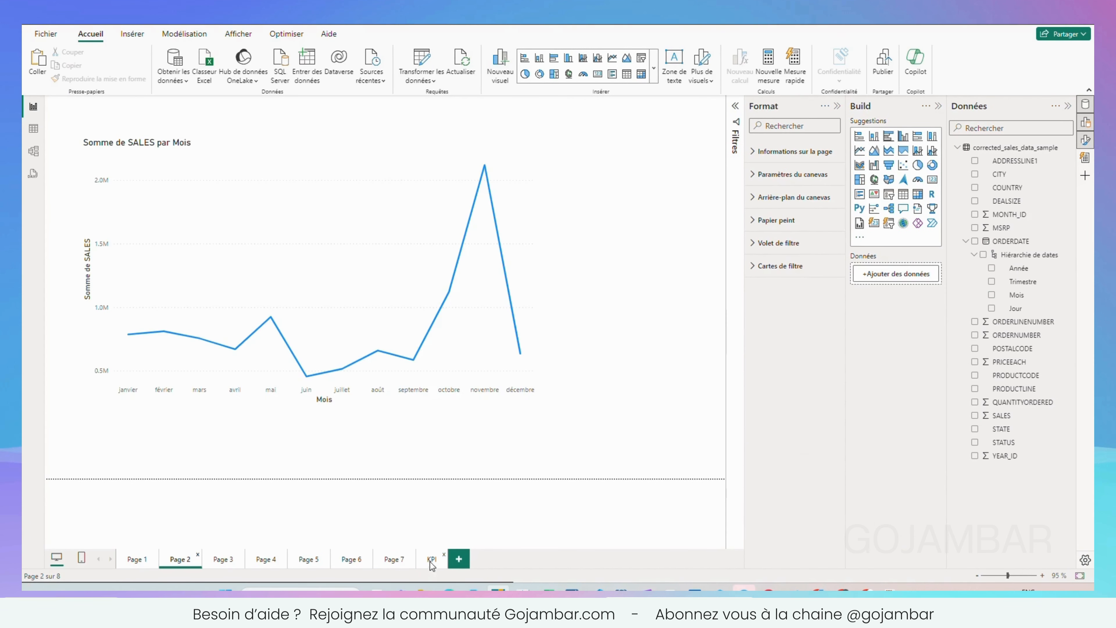
Copy the sales by COUNTRY bar chart from Page 1 to the KPI page and shrink it to fit below the monthly chart.
{"action": "left_click", "coordinate": [431, 563]}
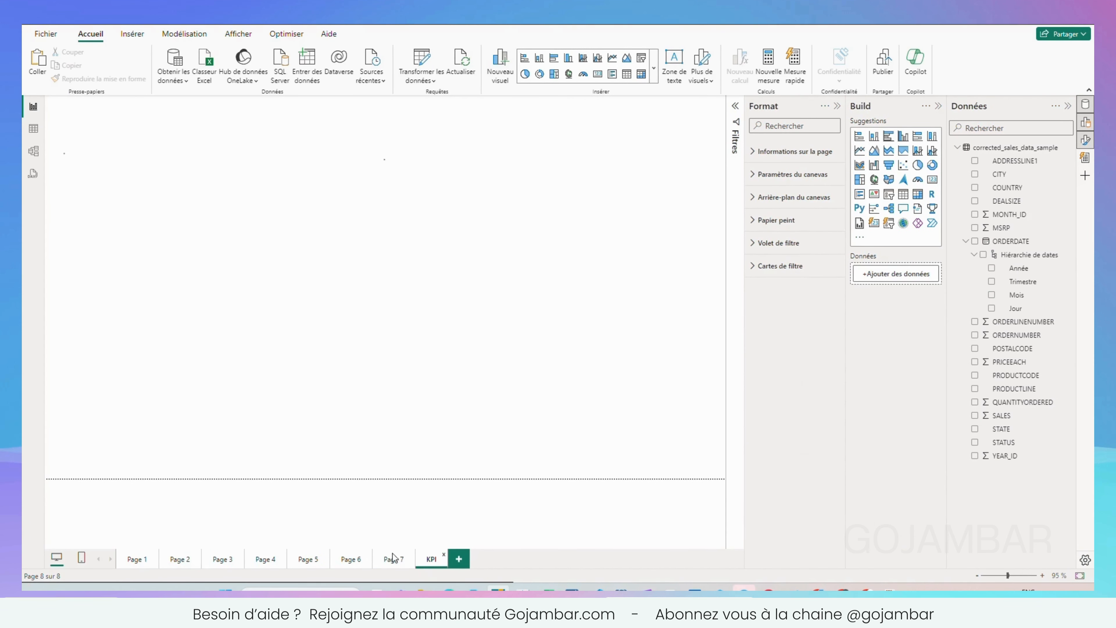
{"action": "left_click", "coordinate": [134, 559]}
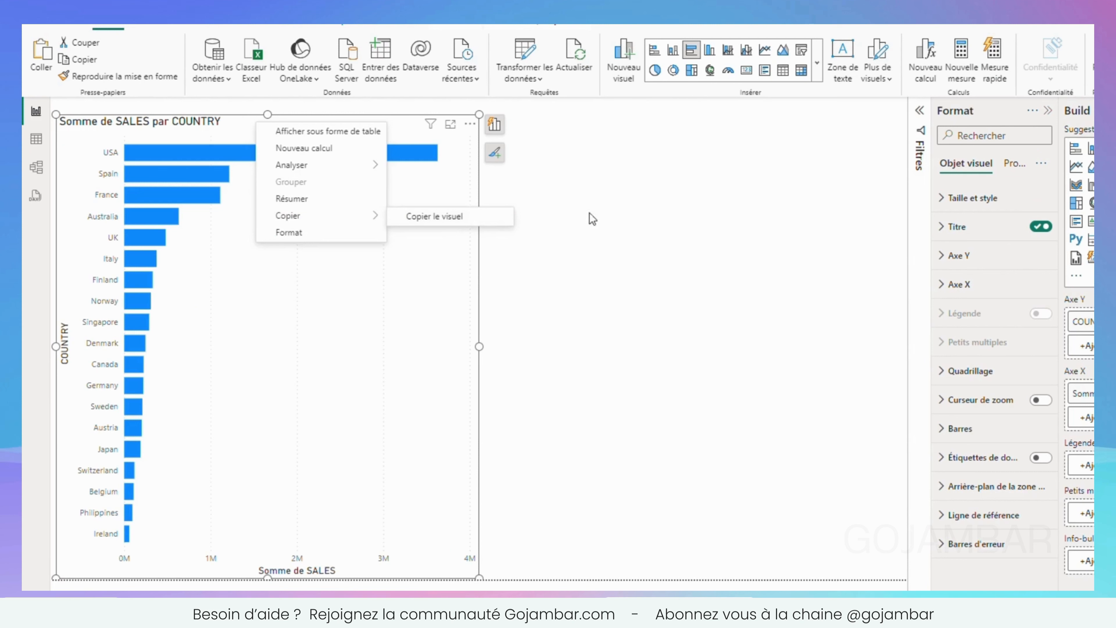
{"action": "left_click", "coordinate": [448, 214]}
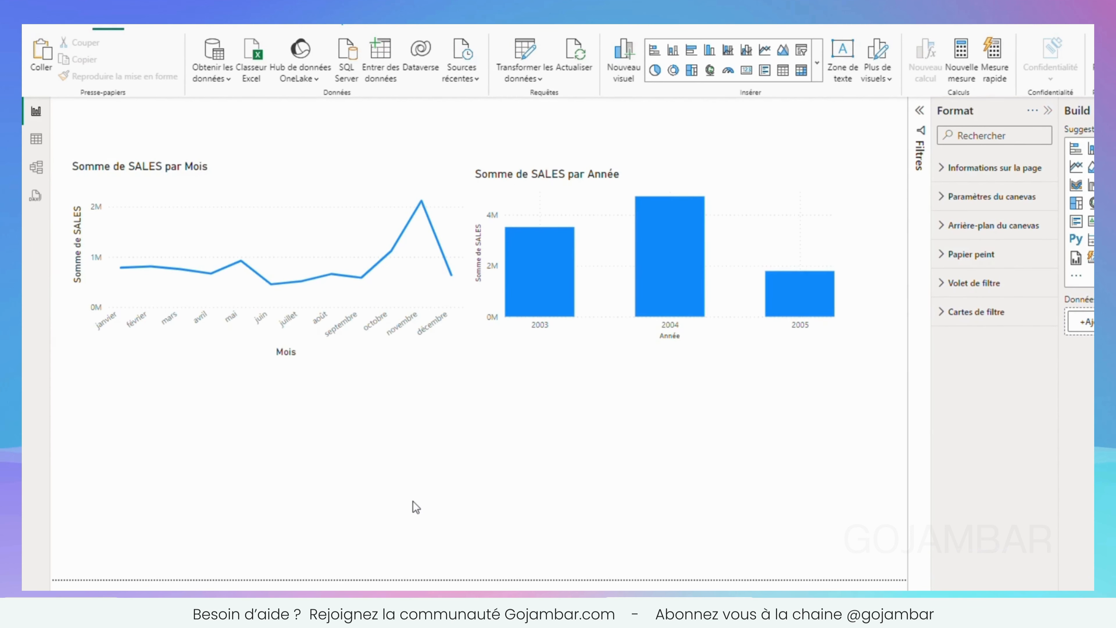
{"action": "key", "text": "ctrl+v"}
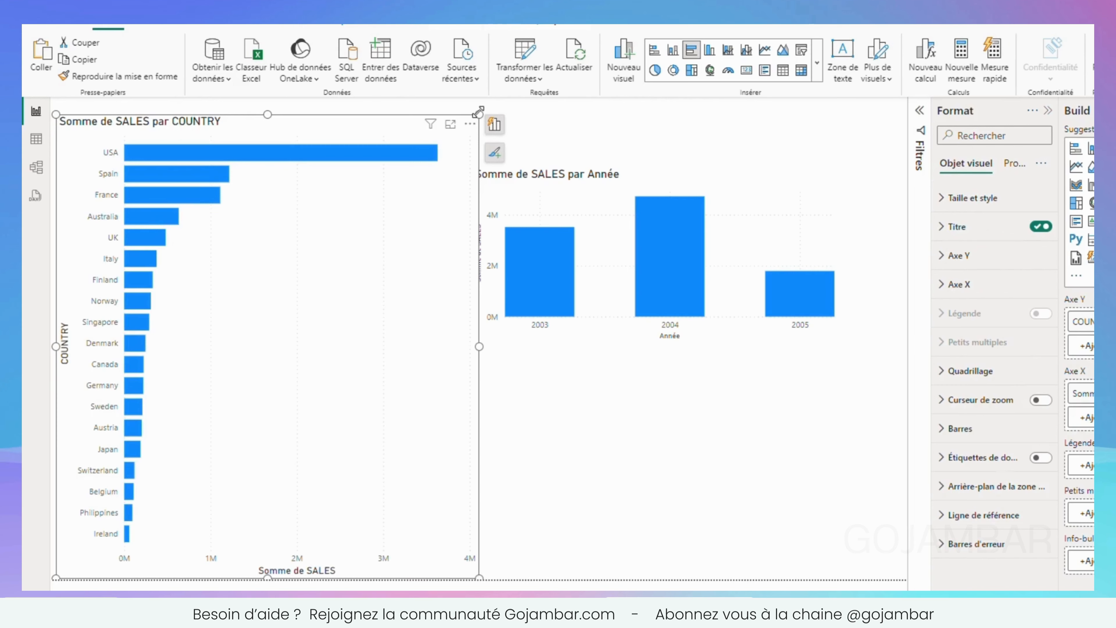
{"action": "left_click_drag", "start_coordinate": [480, 114], "coordinate": [344, 368]}
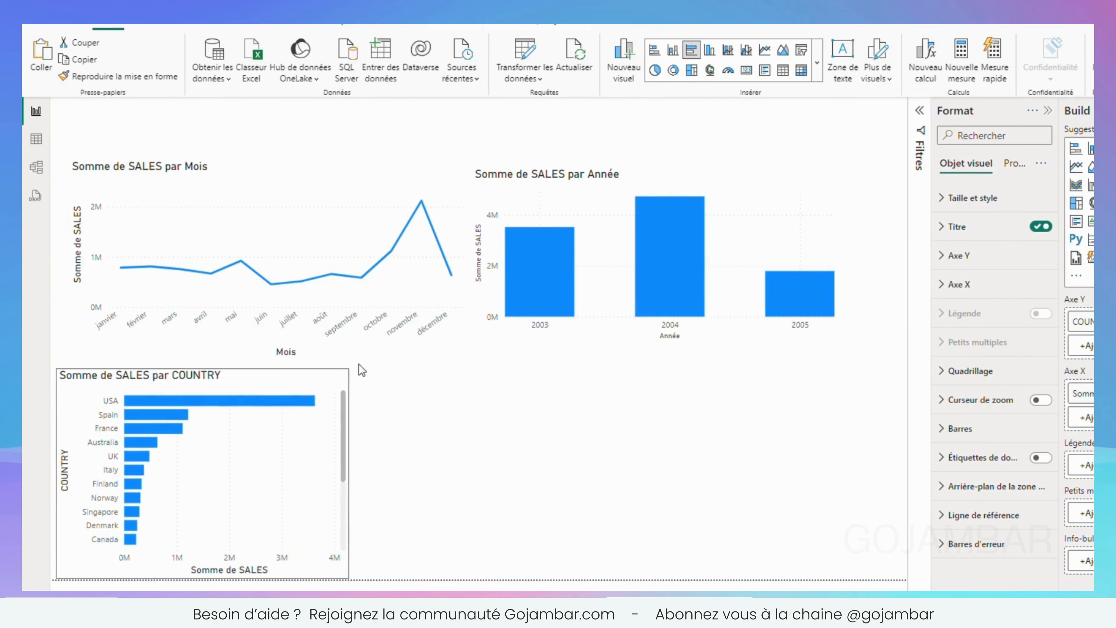
Shrink the monthly sales line chart against the page's left edge and shift the resized yearly column chart higher beside it.
{"action": "left_click", "coordinate": [317, 237]}
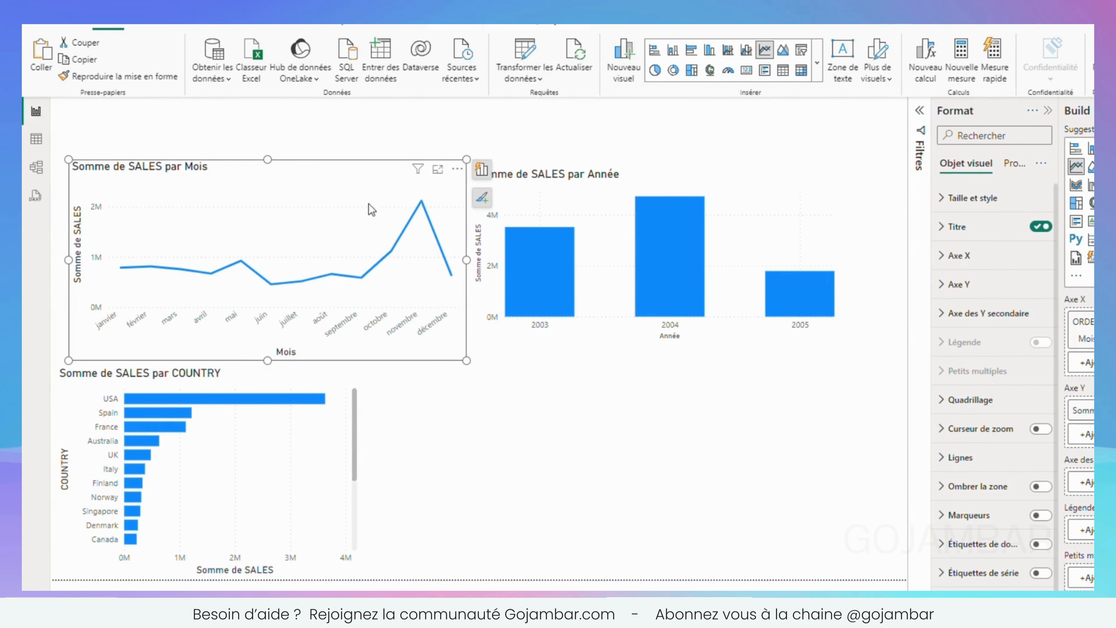
{"action": "left_click_drag", "start_coordinate": [467, 360], "coordinate": [439, 317]}
{"action": "left_click_drag", "start_coordinate": [381, 193], "coordinate": [341, 165]}
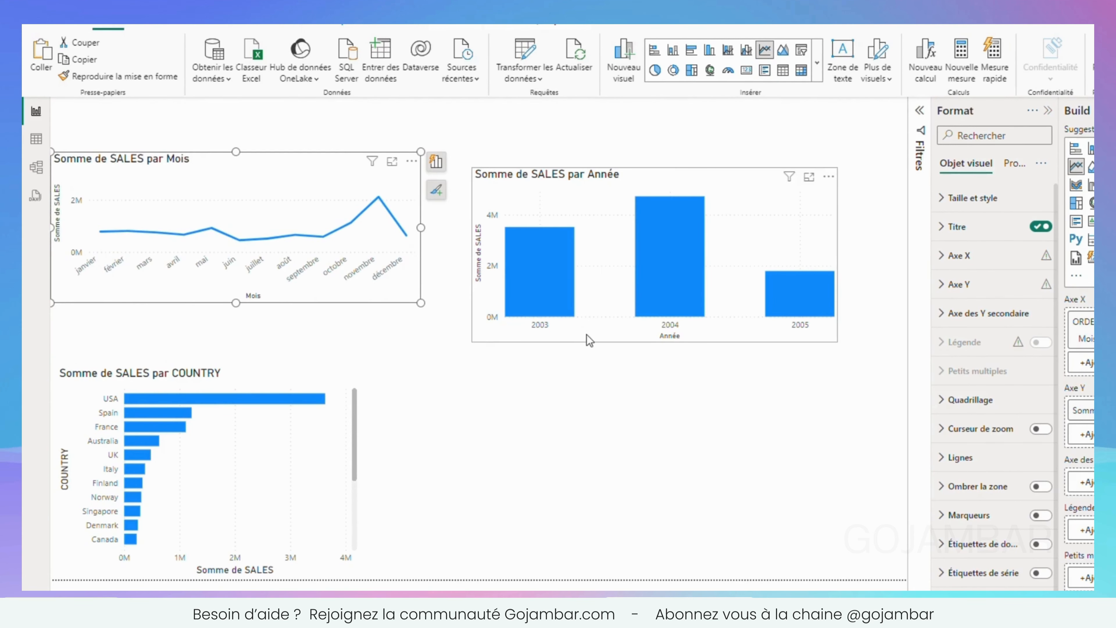
{"action": "left_click_drag", "start_coordinate": [586, 335], "coordinate": [570, 308]}
{"action": "left_click_drag", "start_coordinate": [822, 140], "coordinate": [857, 162]}
Enlarge the sales by COUNTRY bar chart so it fills the space just below the monthly line chart.
{"action": "left_click", "coordinate": [211, 374]}
{"action": "left_click_drag", "start_coordinate": [360, 365], "coordinate": [416, 311]}
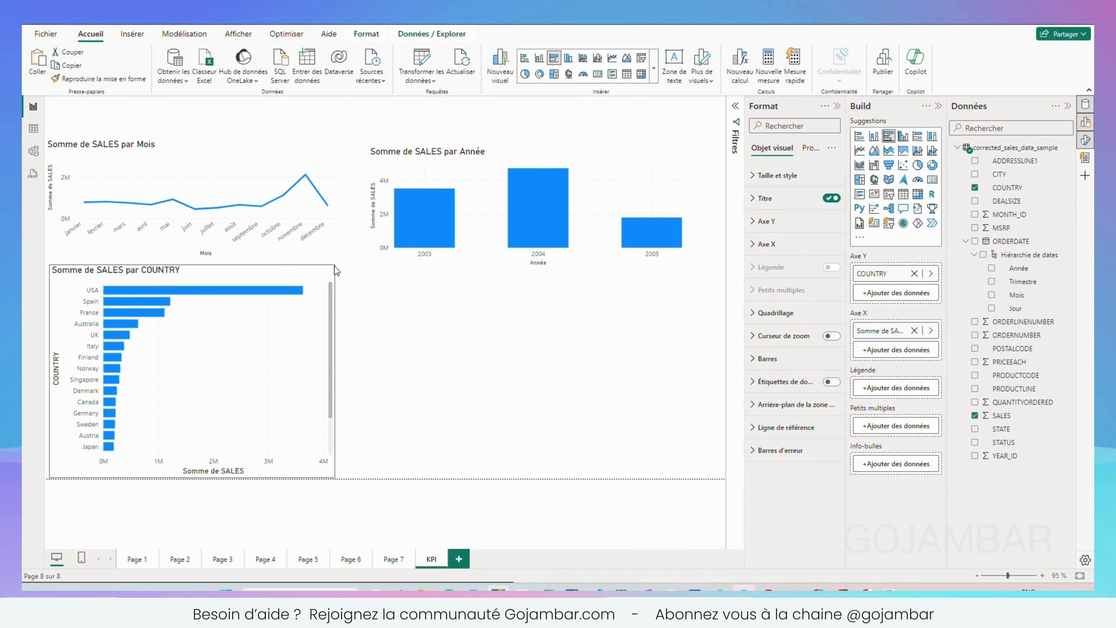
{"action": "left_click_drag", "start_coordinate": [335, 267], "coordinate": [326, 269]}
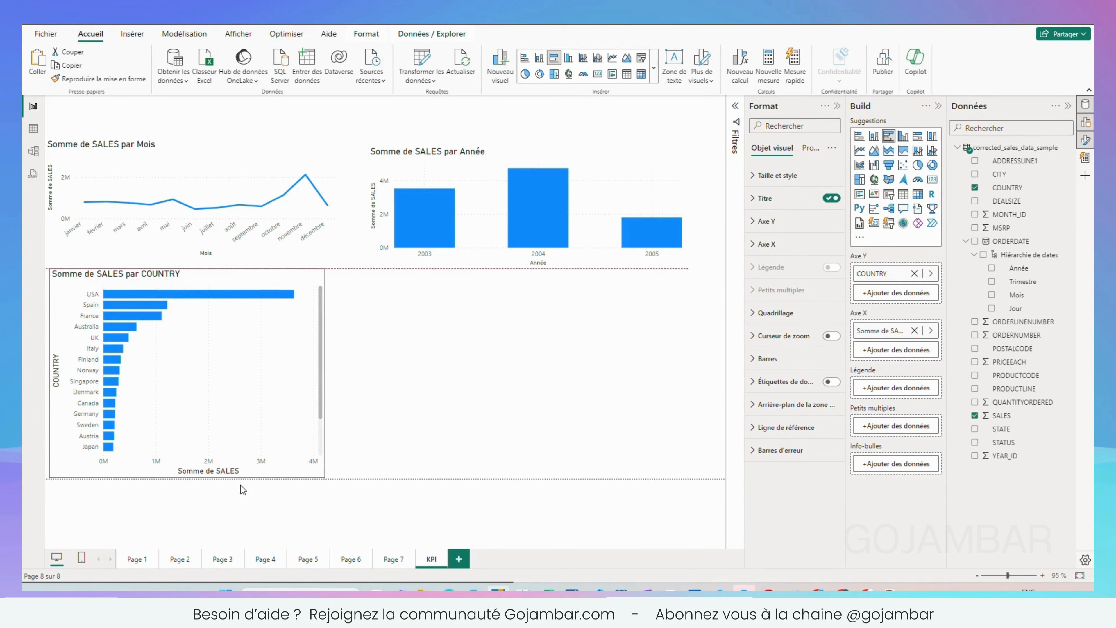
{"action": "left_click", "coordinate": [497, 412]}
Find the sales by PRODUCTLINE column chart on Page 4, shrink it and copy it.
{"action": "left_click", "coordinate": [182, 562]}
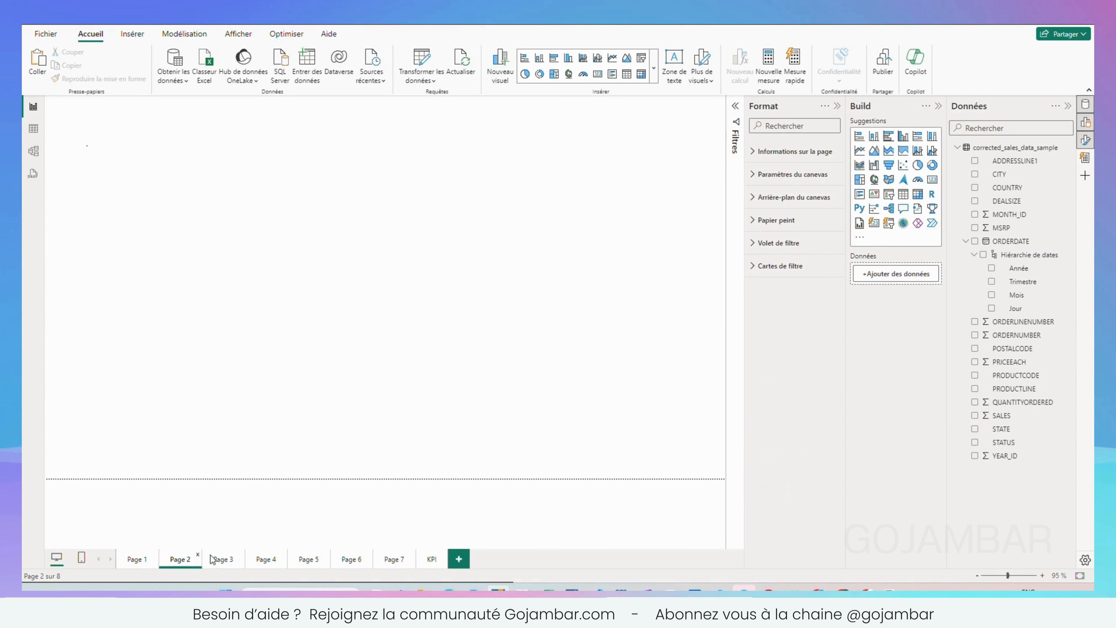
{"action": "left_click", "coordinate": [220, 560]}
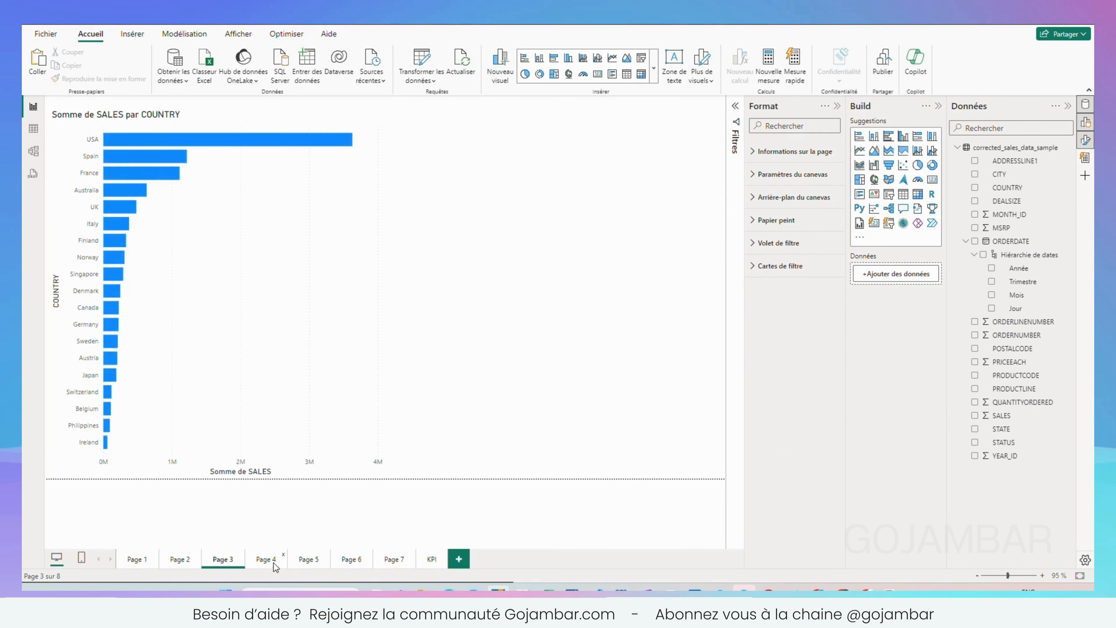
{"action": "left_click", "coordinate": [274, 565]}
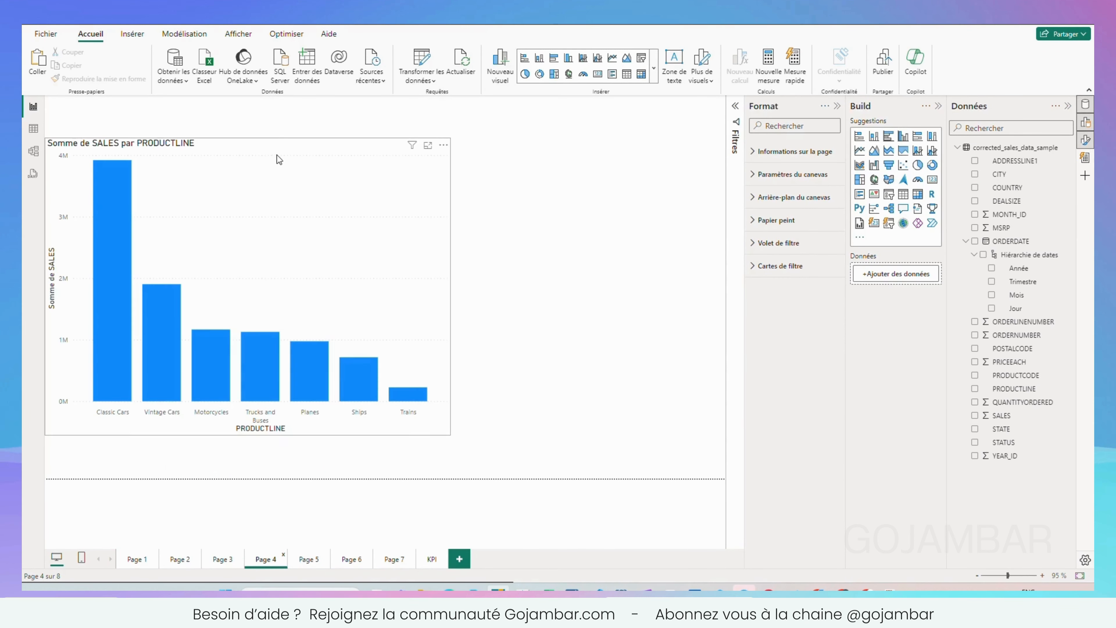
{"action": "left_click", "coordinate": [448, 139]}
{"action": "left_click_drag", "start_coordinate": [452, 137], "coordinate": [376, 234]}
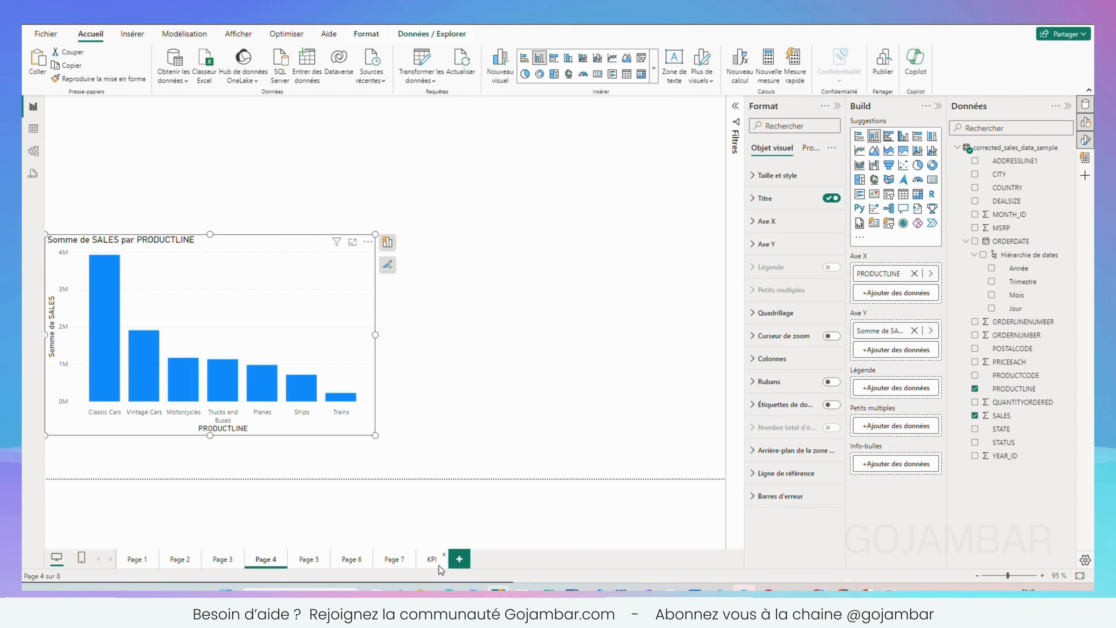
Paste the PRODUCTLINE chart on the KPI page and fit it below the yearly chart, beside the COUNTRY chart.
{"action": "left_click", "coordinate": [429, 564]}
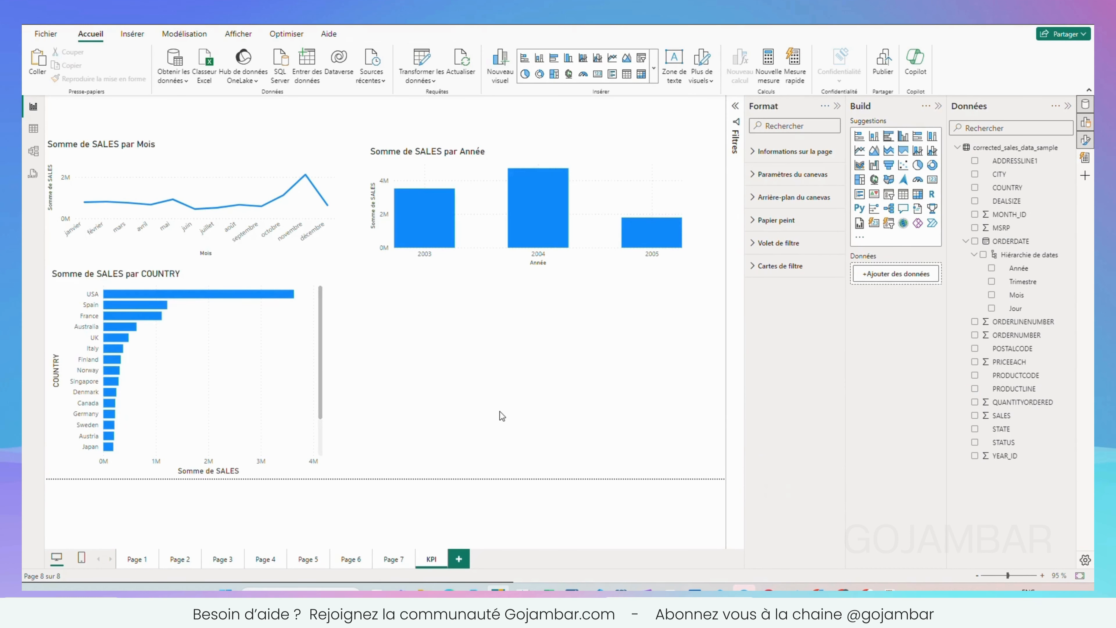
{"action": "key", "text": "ctrl+v"}
{"action": "left_click_drag", "start_coordinate": [244, 275], "coordinate": [569, 318]}
{"action": "left_click_drag", "start_coordinate": [698, 278], "coordinate": [655, 326]}
{"action": "left_click_drag", "start_coordinate": [546, 329], "coordinate": [518, 322]}
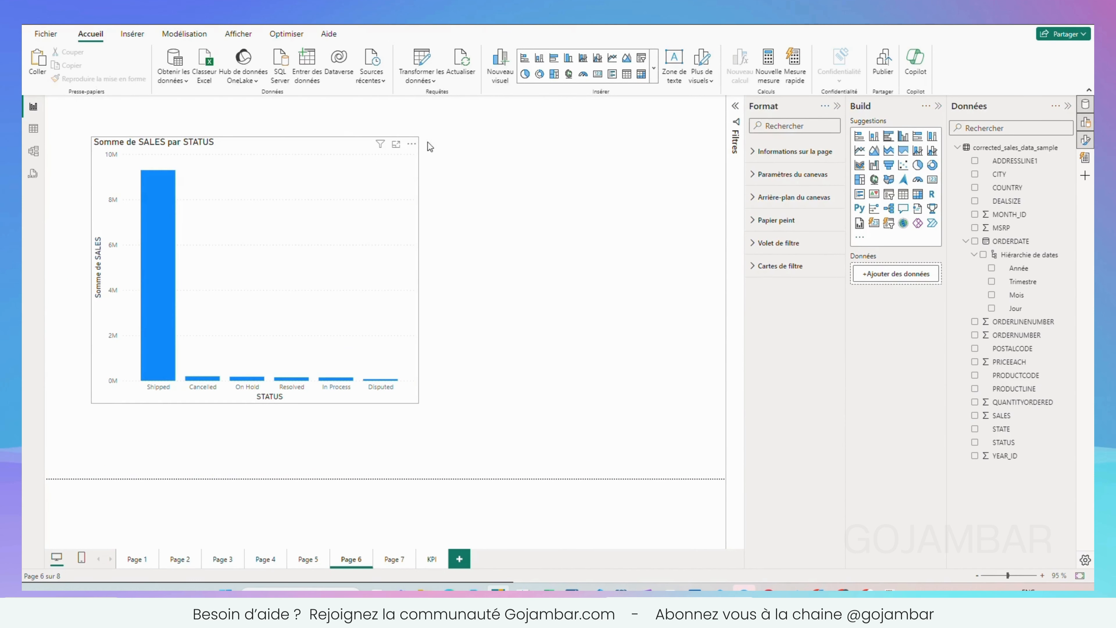
Convert the sales by STATUS column chart on Page 6 to a smaller pie chart and copy it.
{"action": "left_click", "coordinate": [416, 152]}
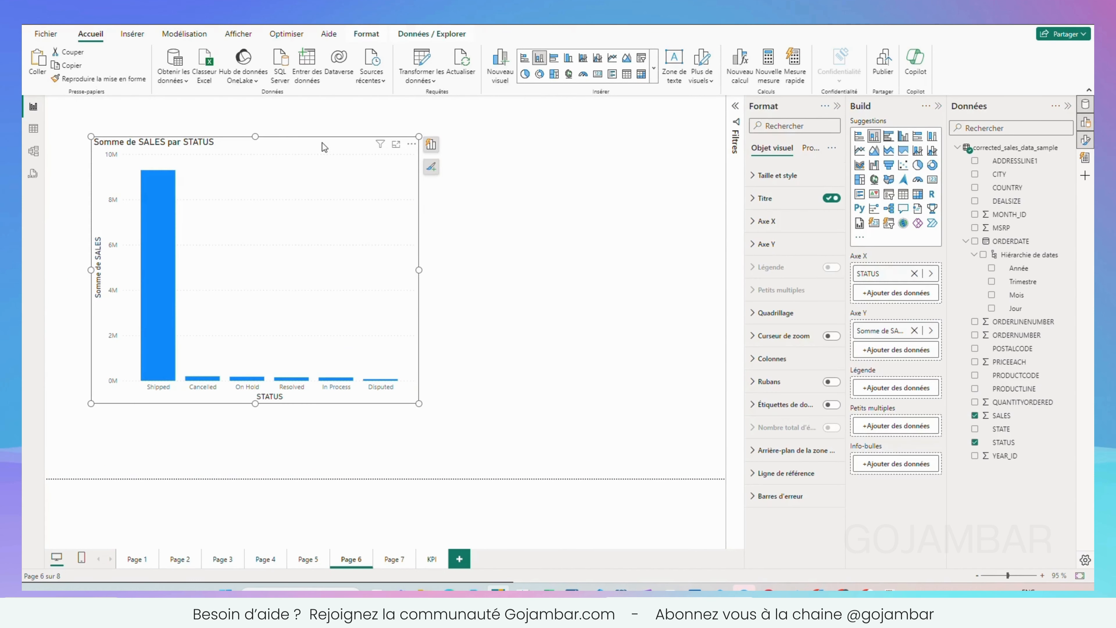
{"action": "left_click_drag", "start_coordinate": [419, 137], "coordinate": [385, 208]}
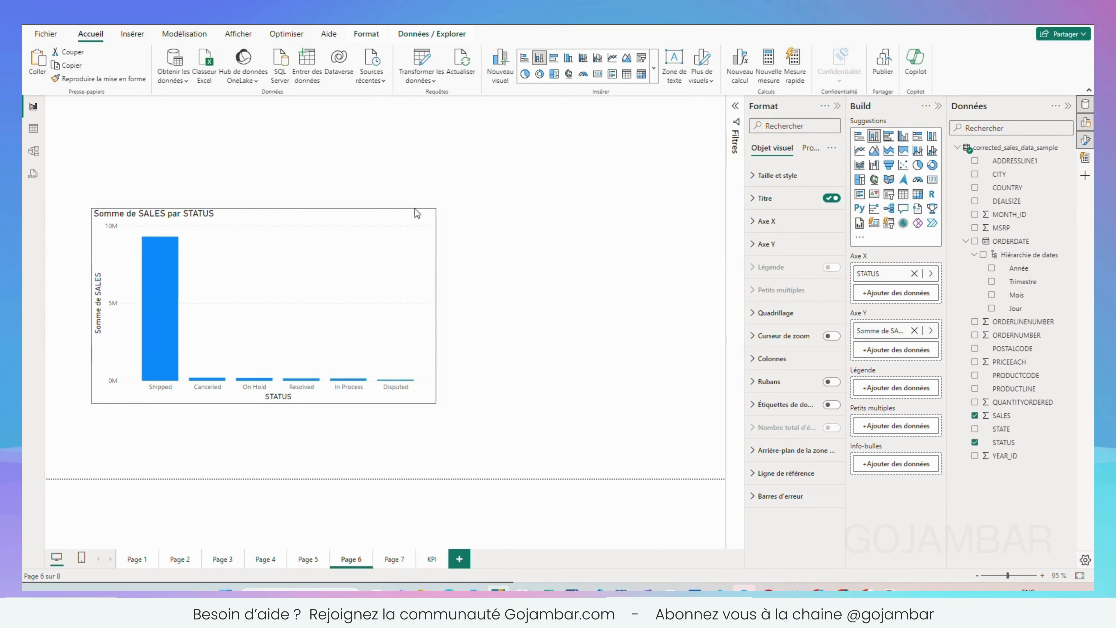
{"action": "left_click", "coordinate": [917, 165]}
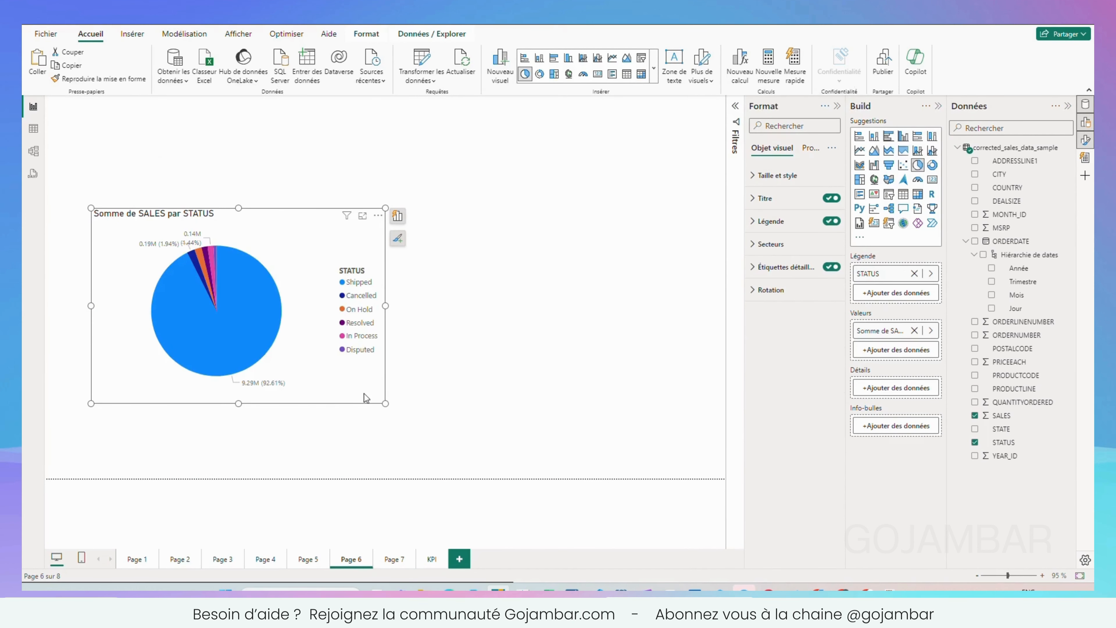
{"action": "left_click_drag", "start_coordinate": [378, 400], "coordinate": [324, 392]}
{"action": "left_click_drag", "start_coordinate": [264, 226], "coordinate": [293, 227]}
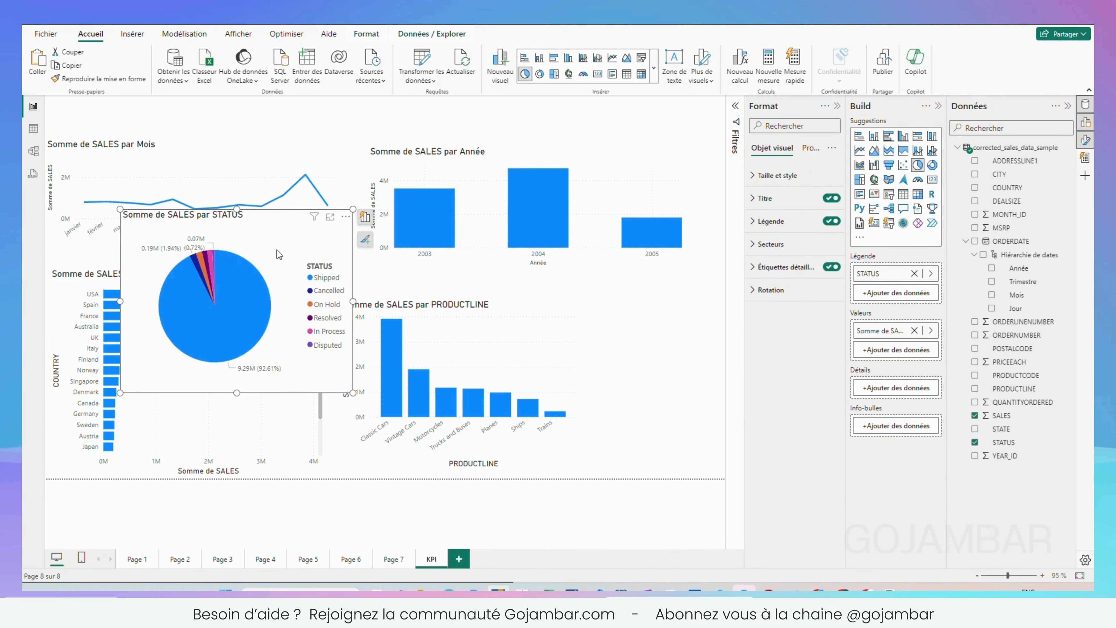
Place the STATUS pie chart in the KPI page's lower-right corner and resize the COUNTRY, PRODUCTLINE and STATUS charts to fit side by side.
{"action": "left_click_drag", "start_coordinate": [196, 218], "coordinate": [619, 306]}
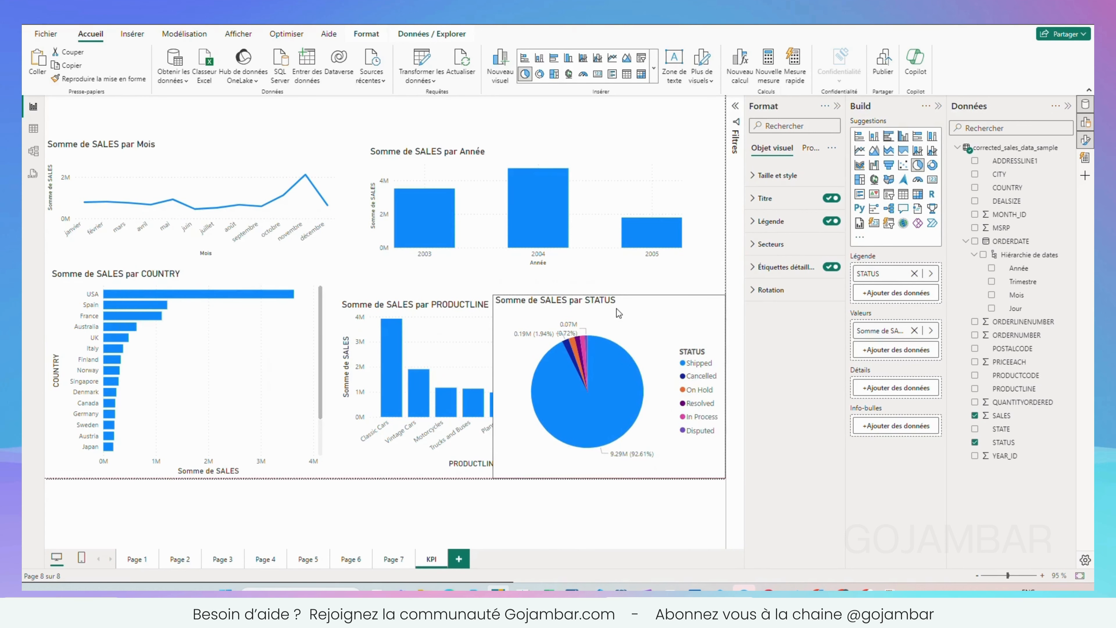
{"action": "left_click_drag", "start_coordinate": [493, 294], "coordinate": [578, 318]}
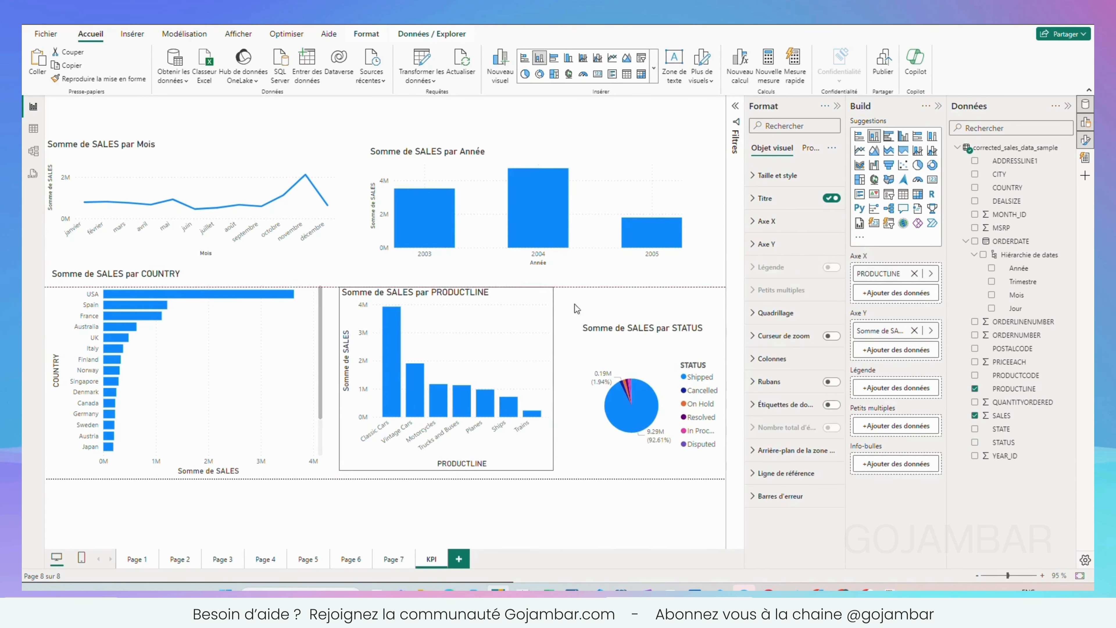
{"action": "left_click", "coordinate": [575, 303]}
{"action": "left_click_drag", "start_coordinate": [325, 269], "coordinate": [311, 287]}
{"action": "left_click_drag", "start_coordinate": [499, 297], "coordinate": [552, 300]}
{"action": "left_click", "coordinate": [566, 311]}
Enlarge the yearly column chart against the page's right edge and widen the monthly line chart to fill the space beside it.
{"action": "left_click_drag", "start_coordinate": [512, 261], "coordinate": [544, 269]}
{"action": "left_click_drag", "start_coordinate": [721, 155], "coordinate": [726, 151]}
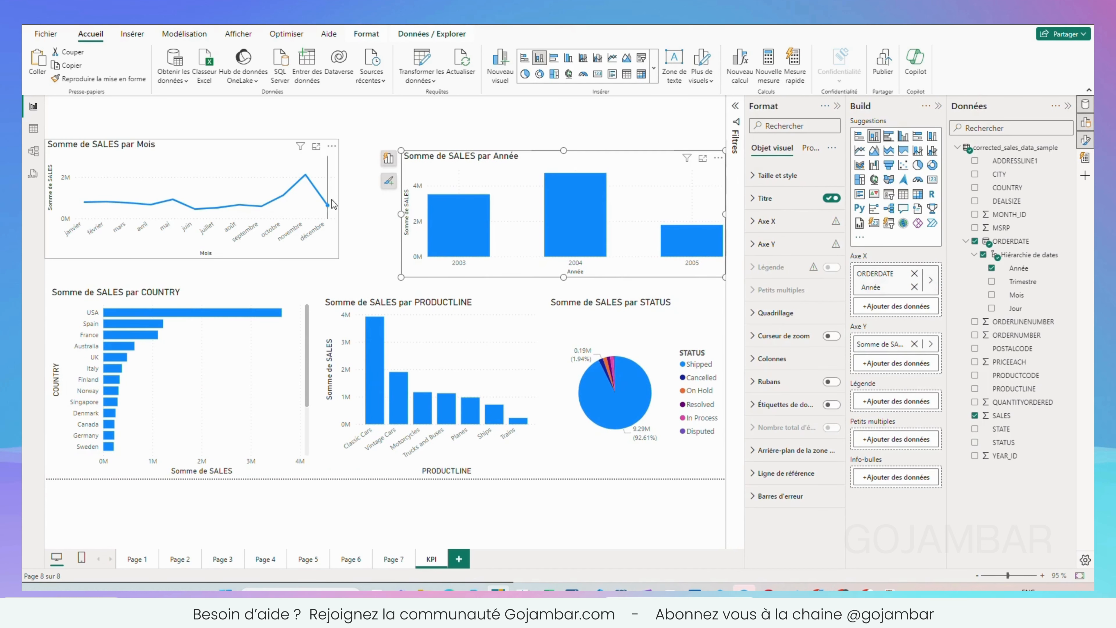
{"action": "left_click_drag", "start_coordinate": [267, 144], "coordinate": [268, 161]}
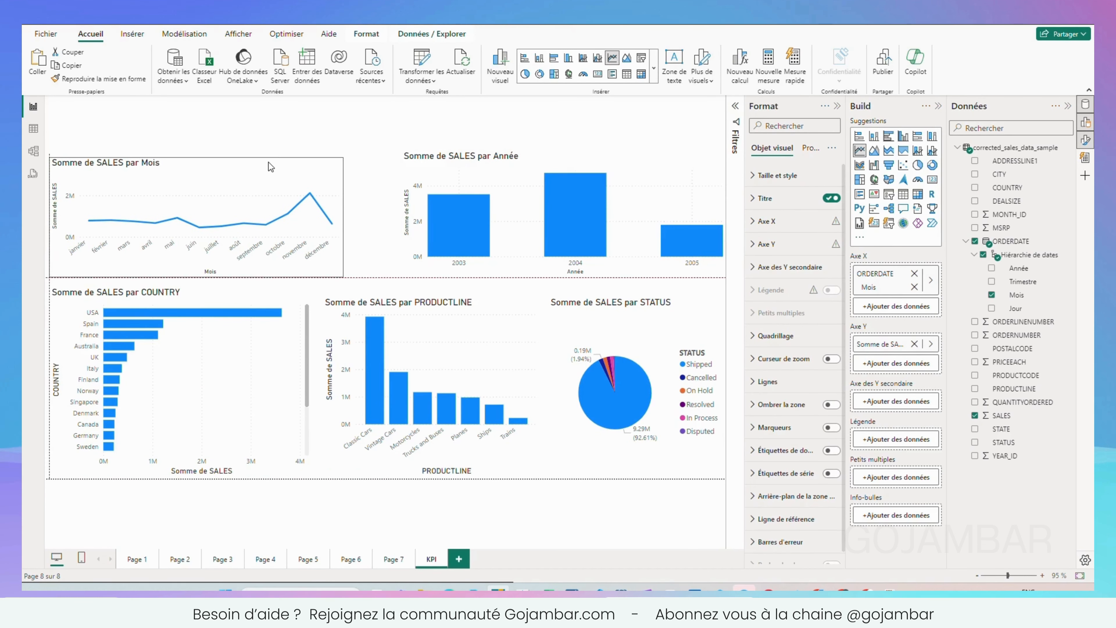
{"action": "left_click_drag", "start_coordinate": [342, 156], "coordinate": [386, 150]}
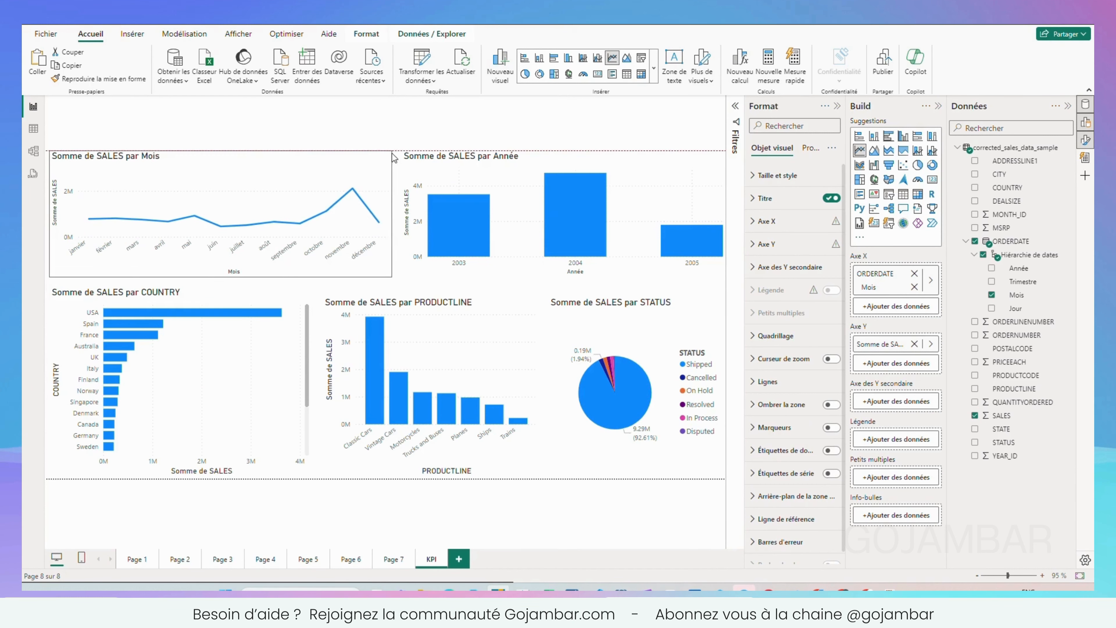
{"action": "left_click_drag", "start_coordinate": [244, 154], "coordinate": [242, 151]}
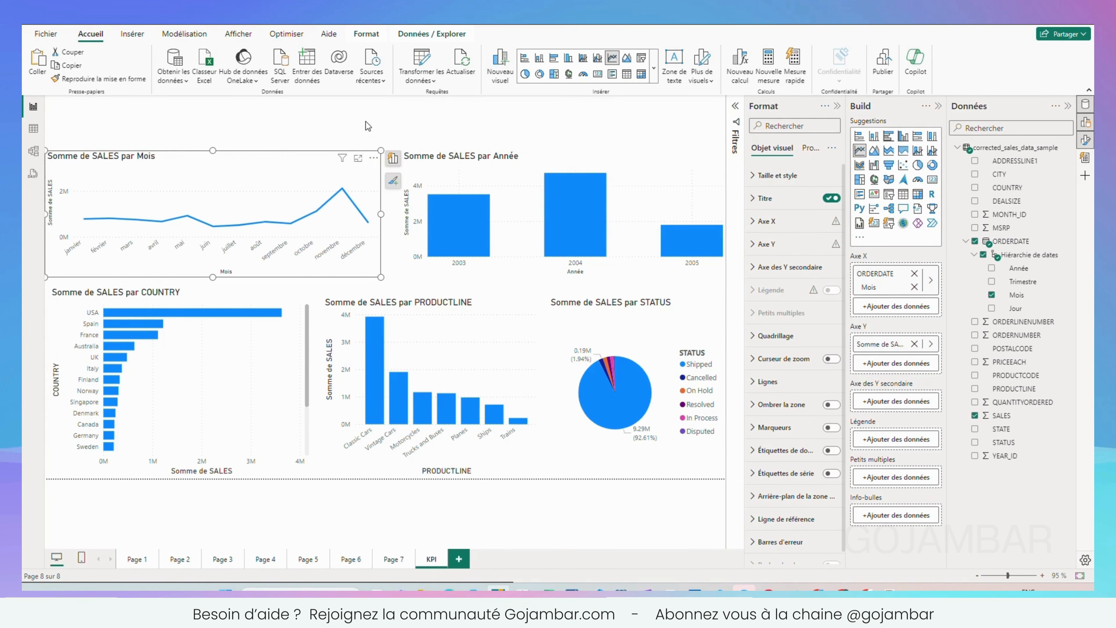
{"action": "left_click", "coordinate": [423, 127]}
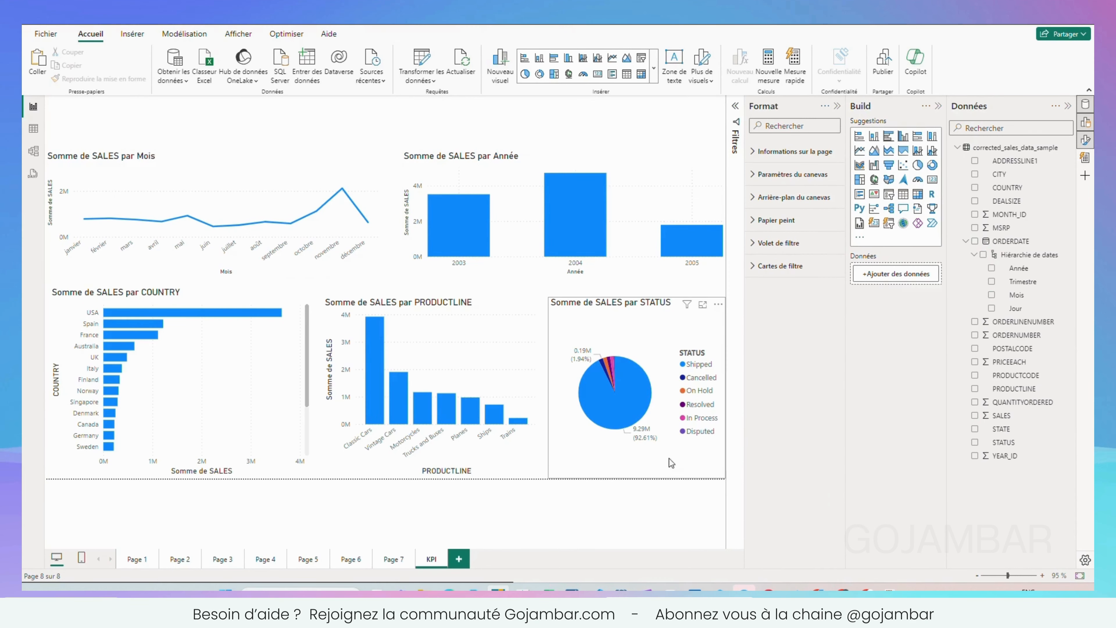